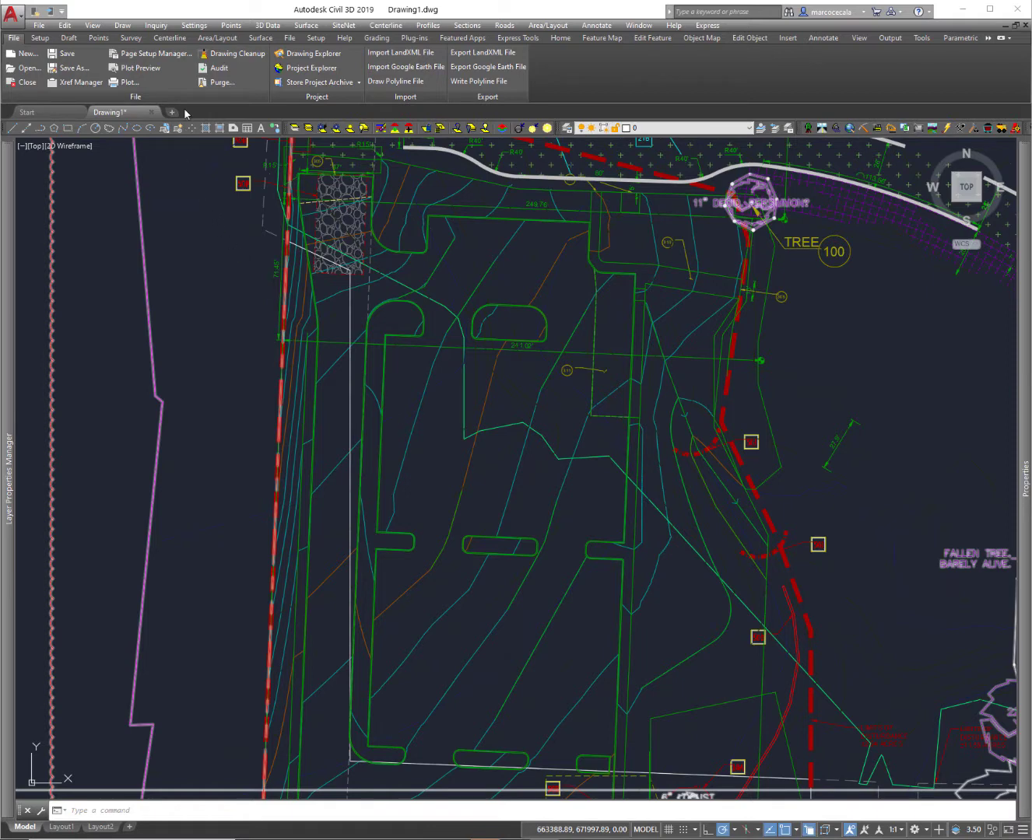
- Look over the Drawing Setup options and close the dialog without changing anything
left_click(194, 25)
left_click(212, 43)
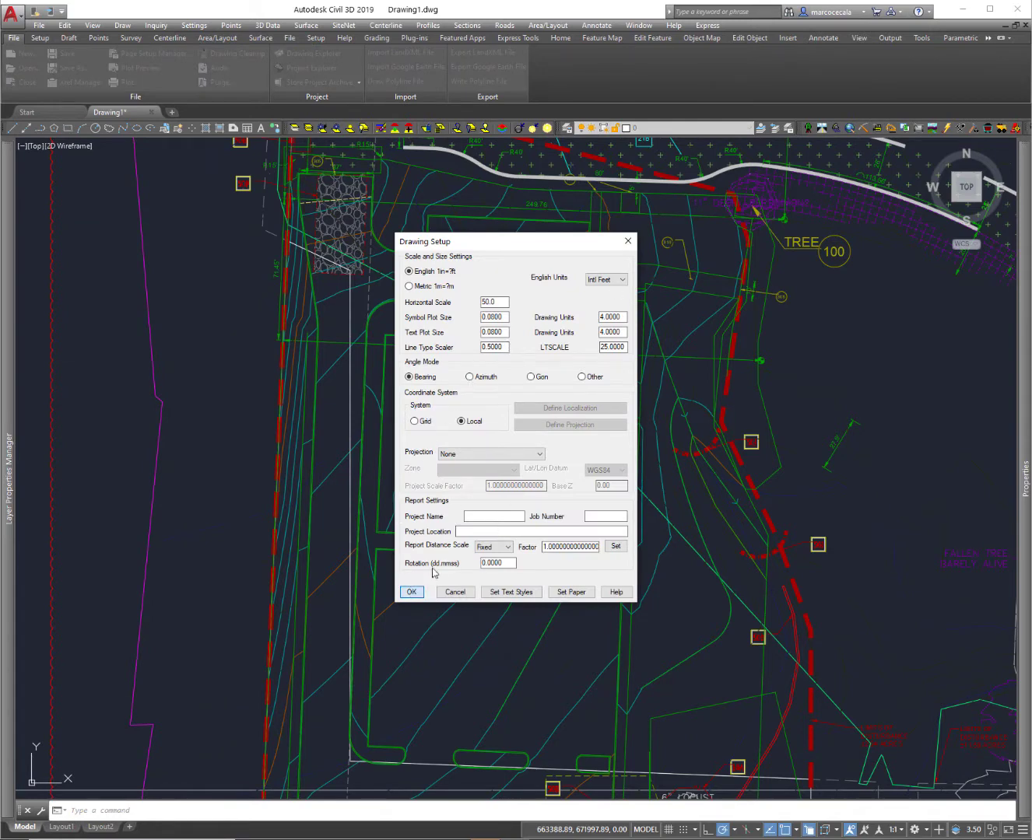
left_click(411, 593)
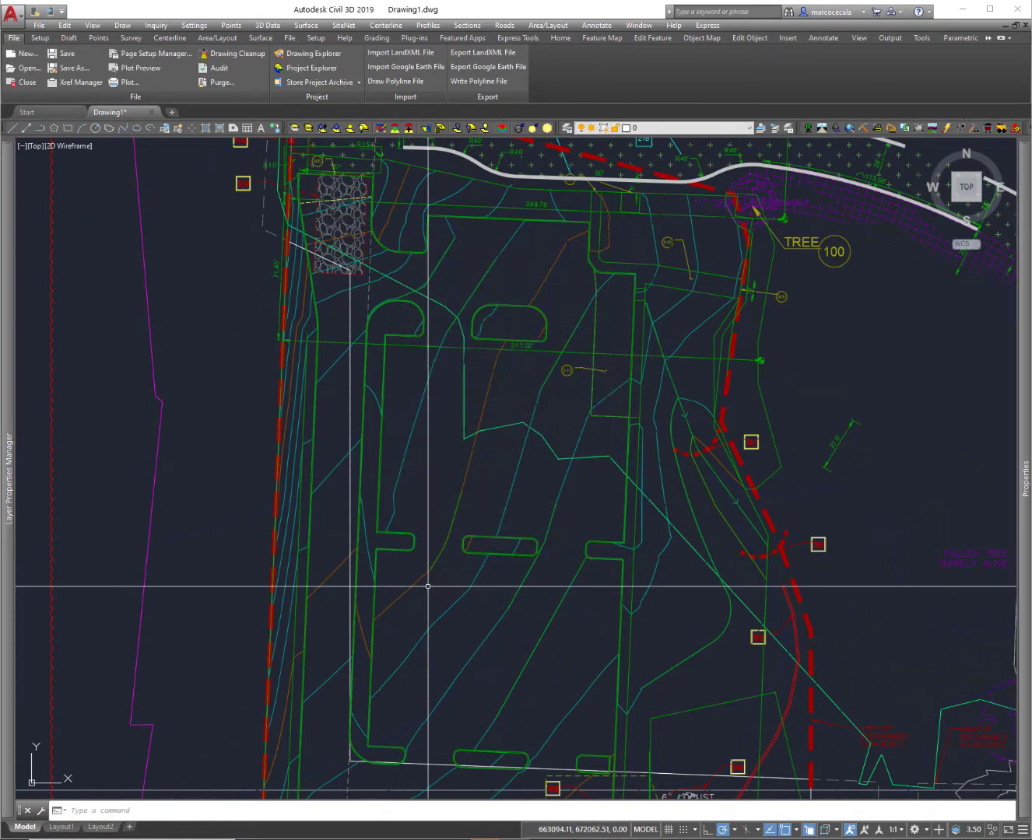
- Import the NWACC FG 20191003 surface from NWACC US feet.xml with No Scale
left_click(39, 28)
mouse_move(158, 223)
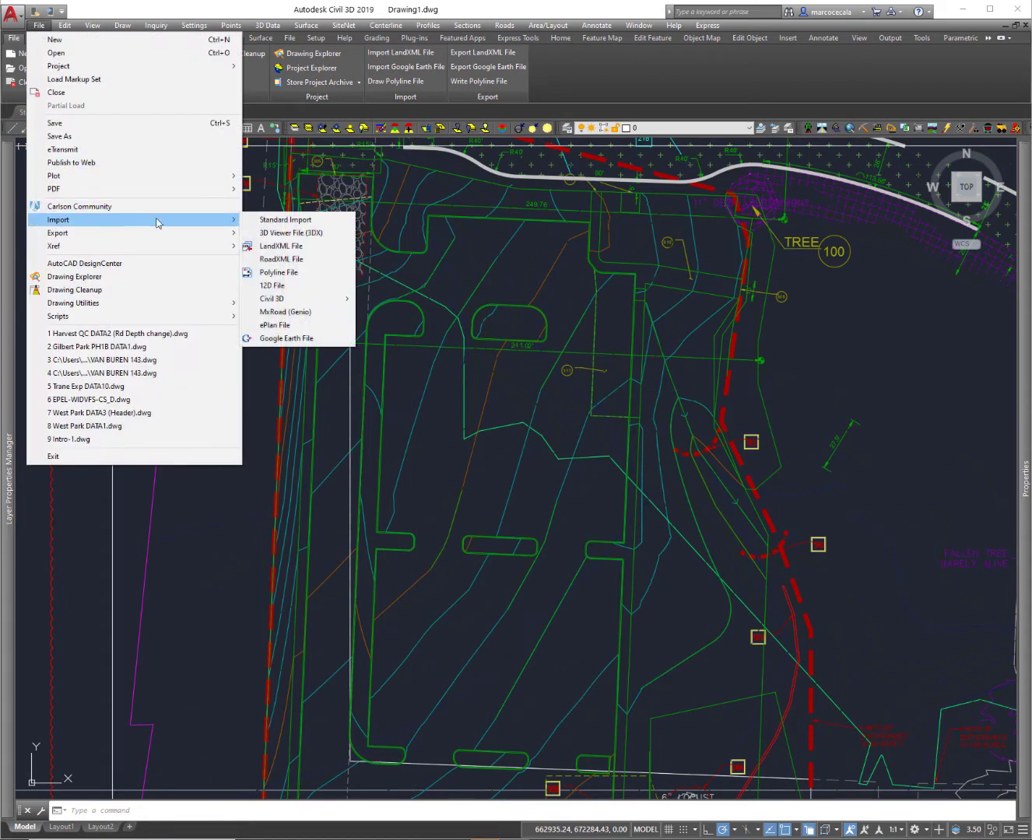
left_click(272, 246)
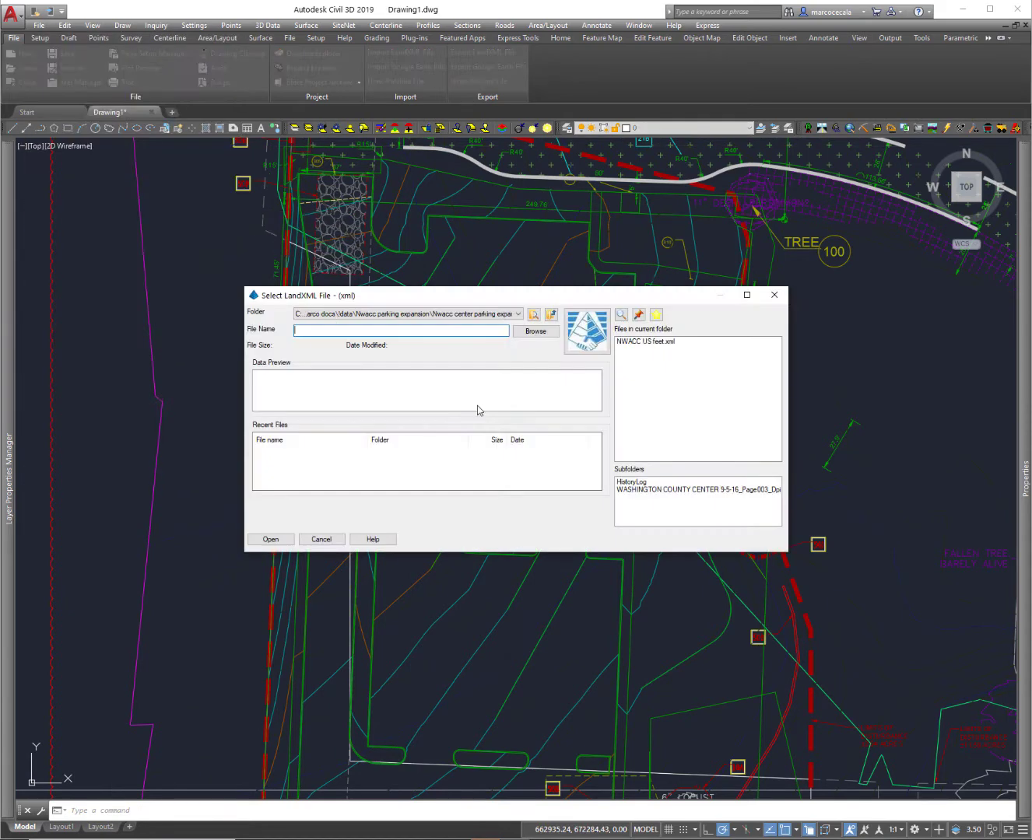
left_click(647, 342)
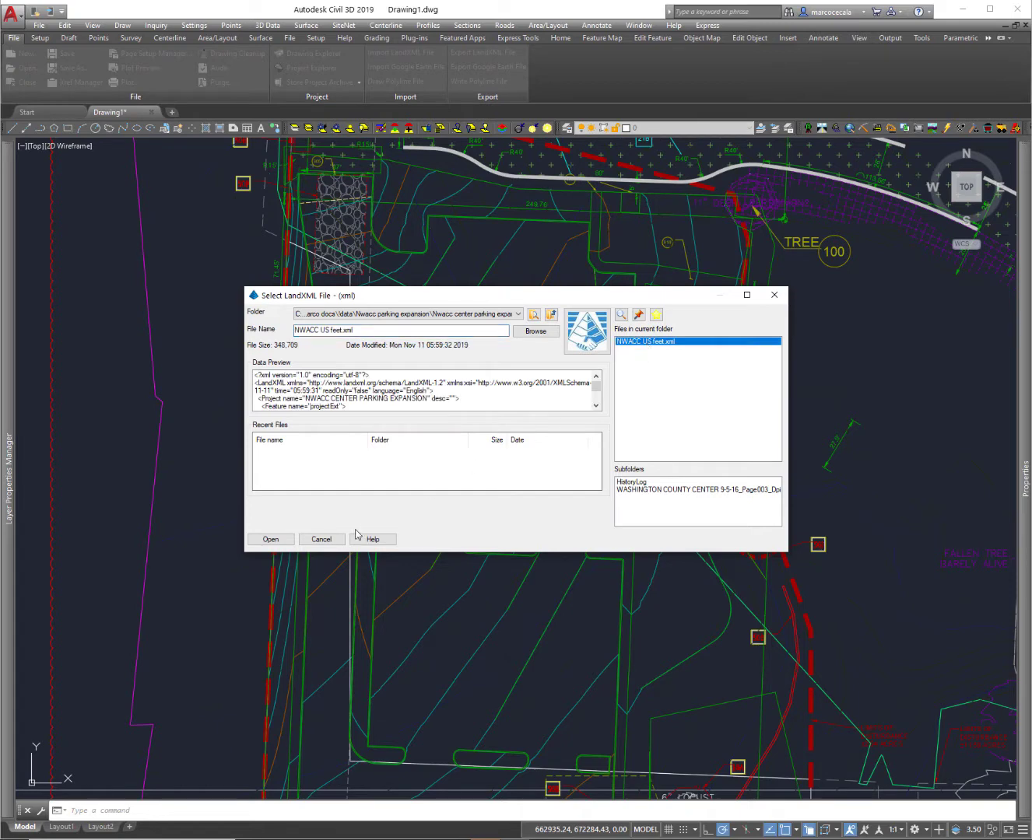
left_click(273, 539)
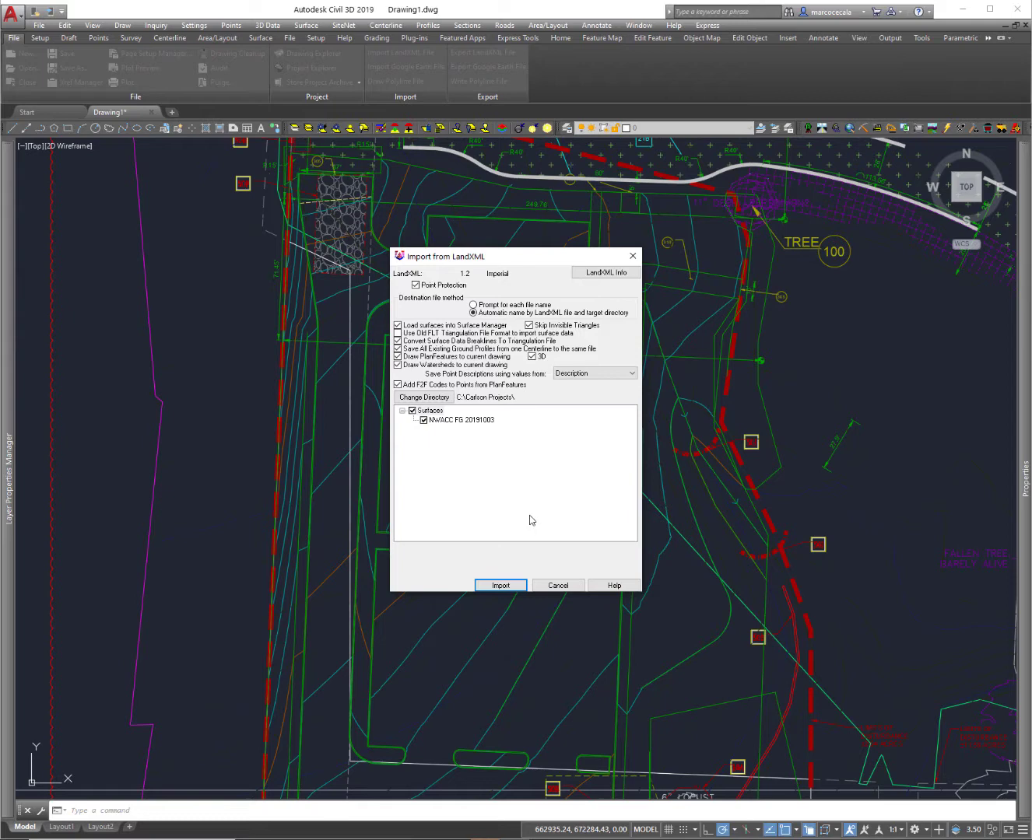
left_click(511, 584)
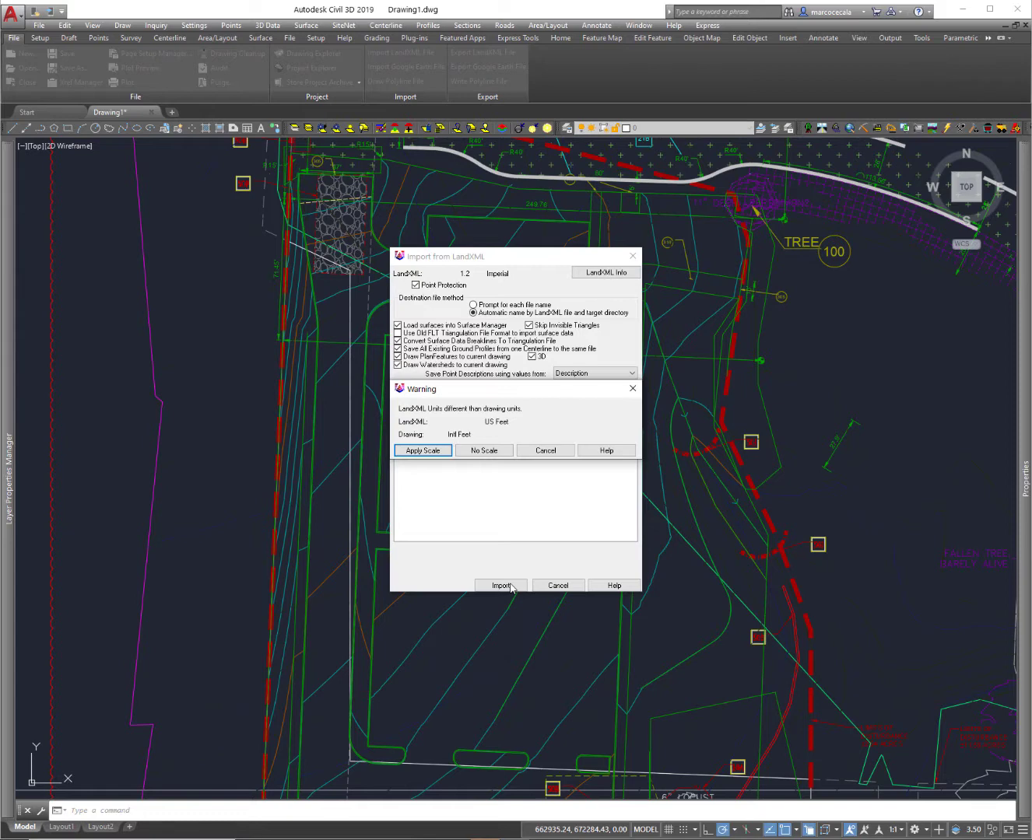
left_click(486, 451)
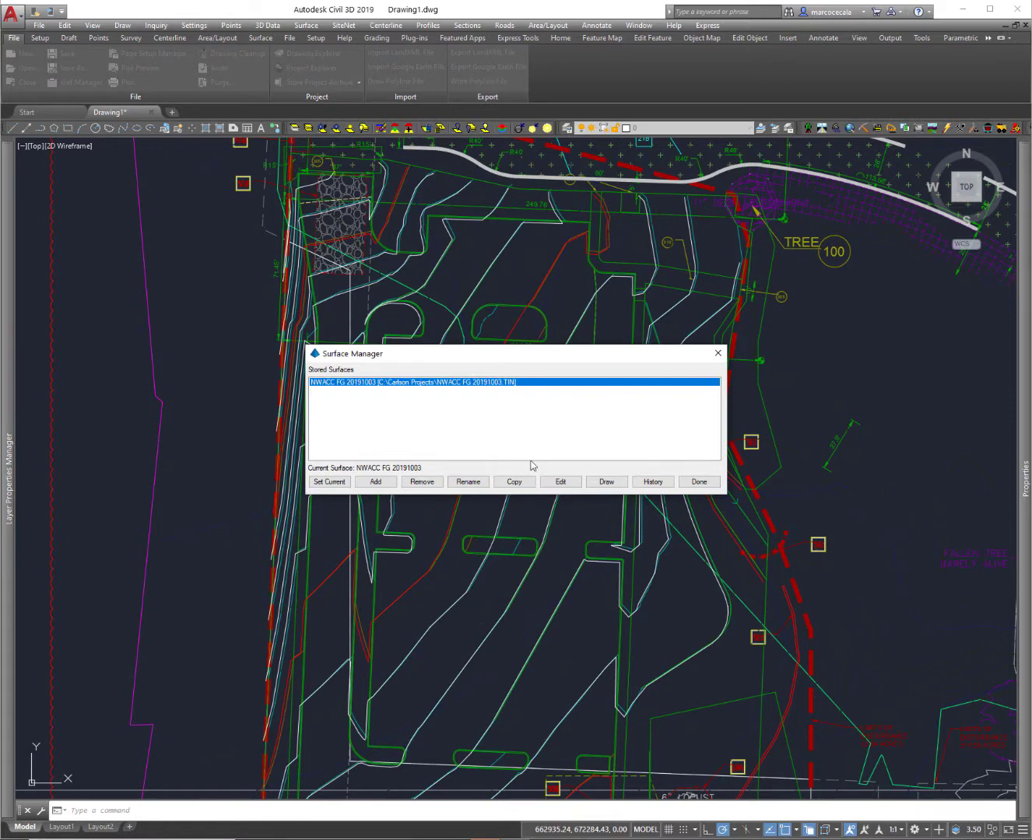
- Draw NWACC FG 20191003's triangulation faces on the TRI_FACE layer, then close Surface Manager
left_click(607, 483)
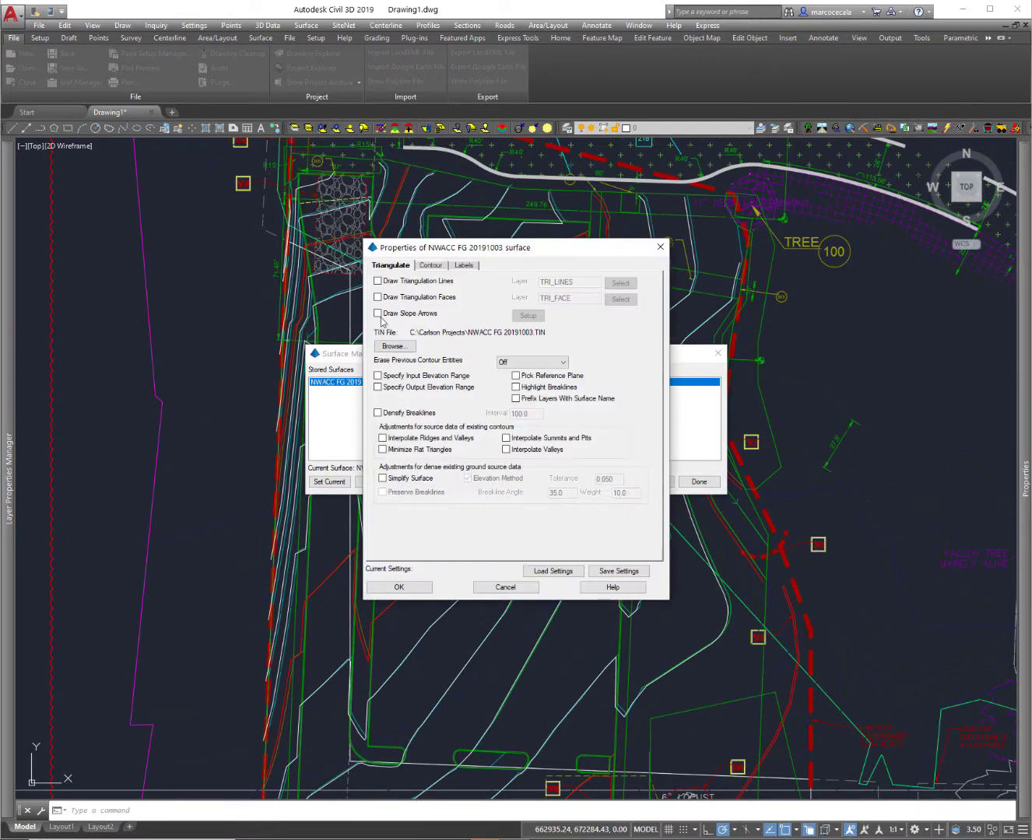
left_click(378, 298)
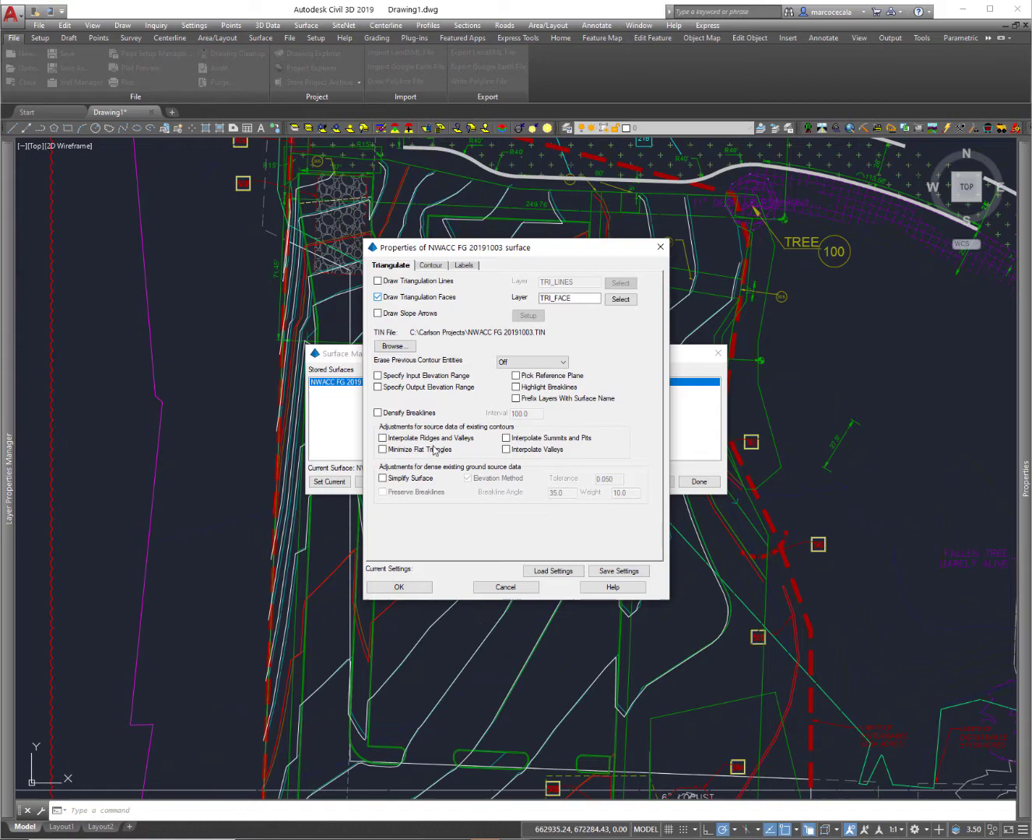
left_click(397, 589)
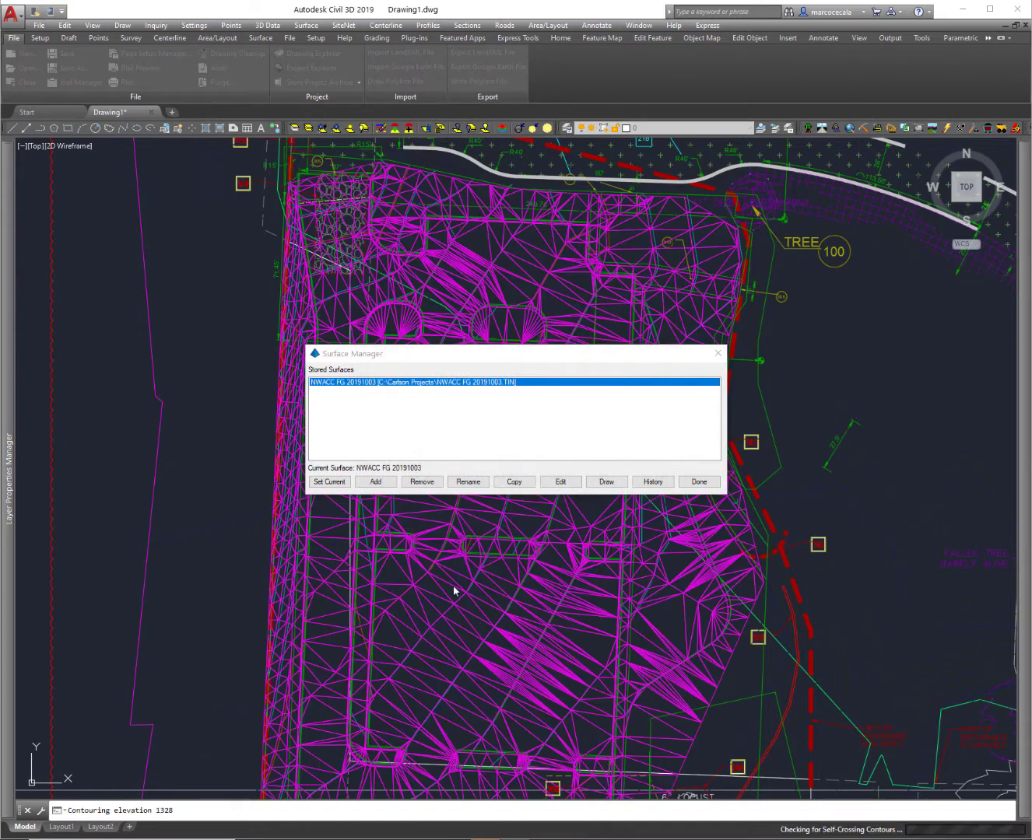
left_click(698, 483)
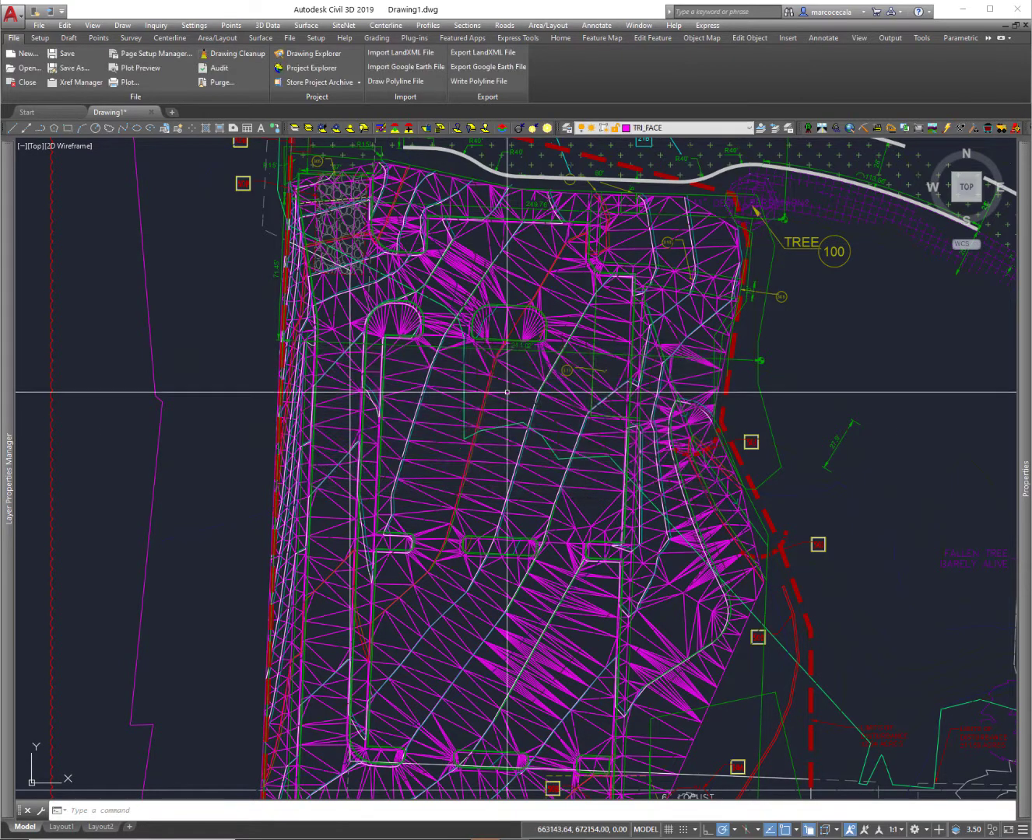
- Zoom onto the parking island's arc and select the first overlapping 3D Face on the curb
middle_click_drag(405, 317, 588, 375)
scroll(588, 375, "up", 5)
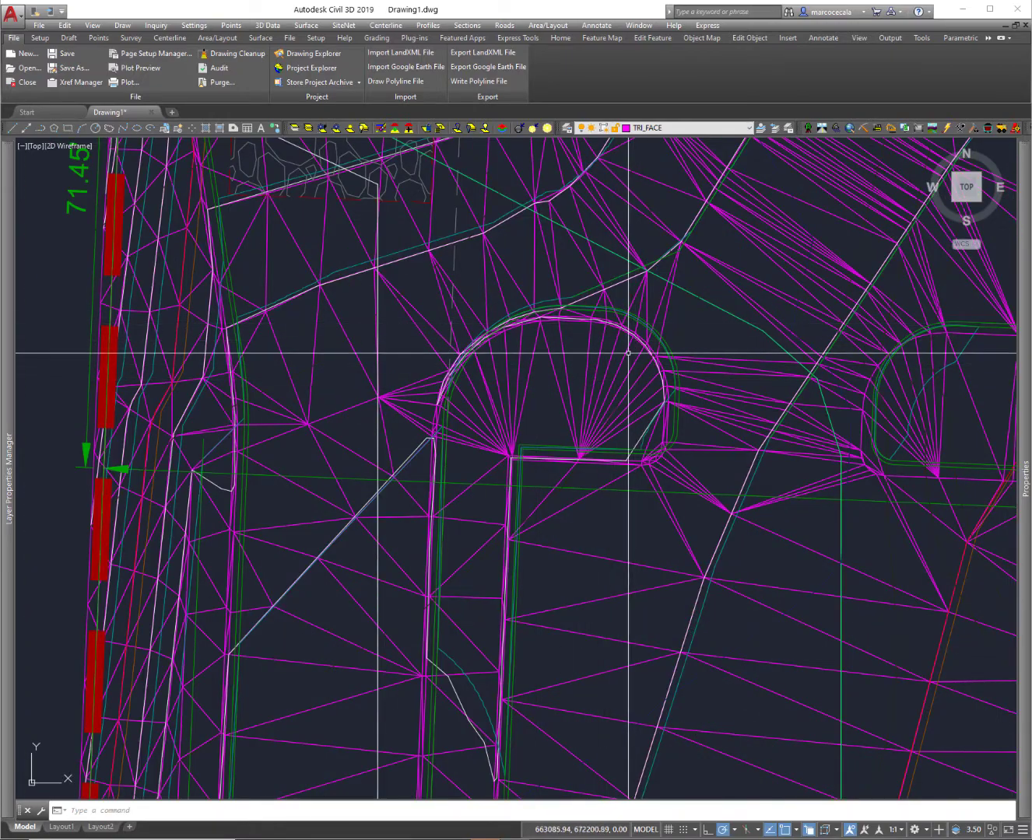
middle_click_drag(553, 330, 541, 370)
scroll(541, 370, "up", 3)
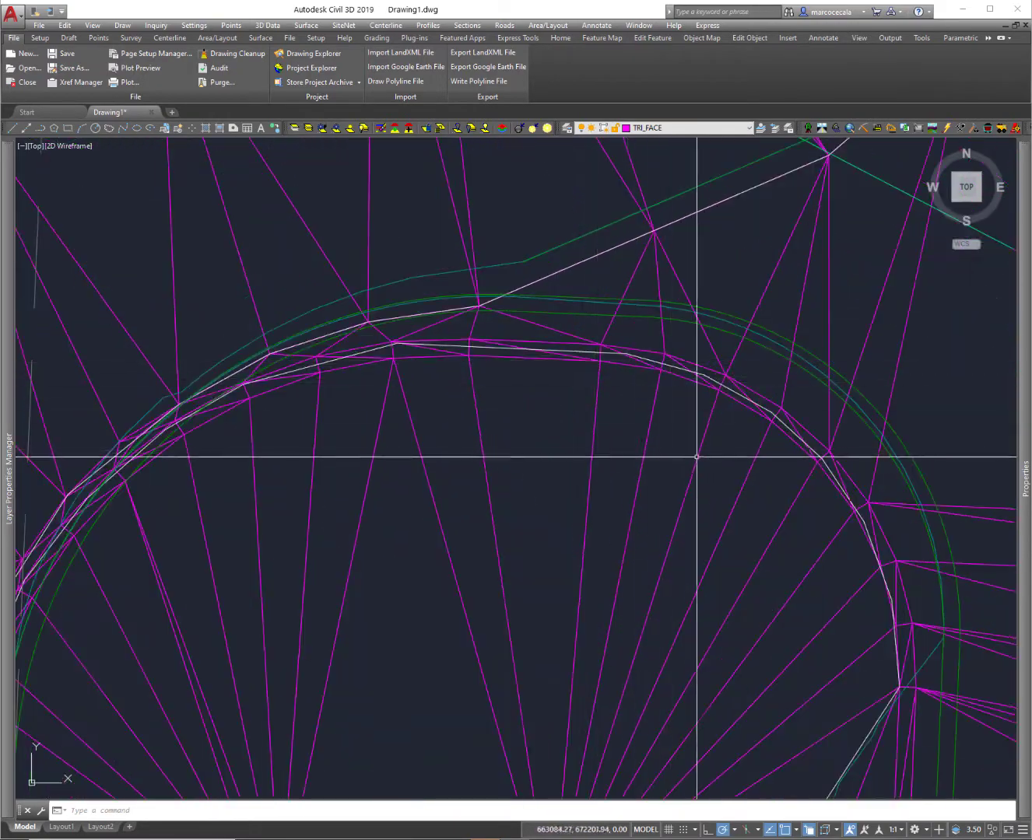
left_click(747, 405)
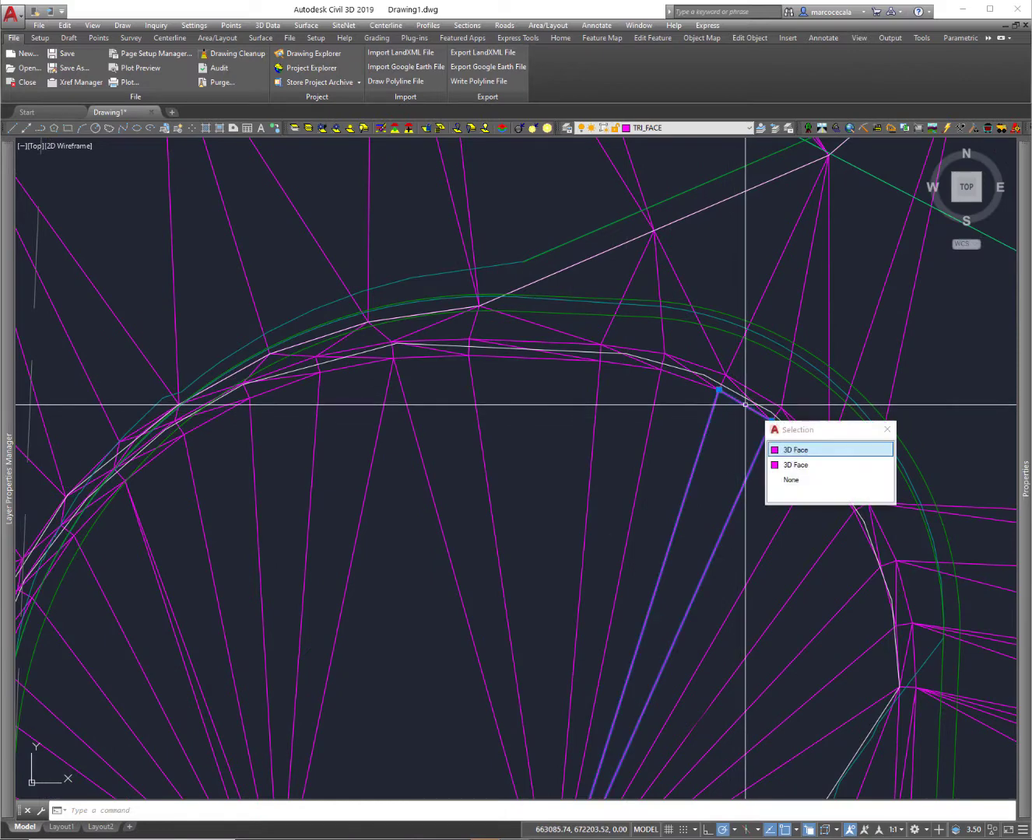
left_click(788, 450)
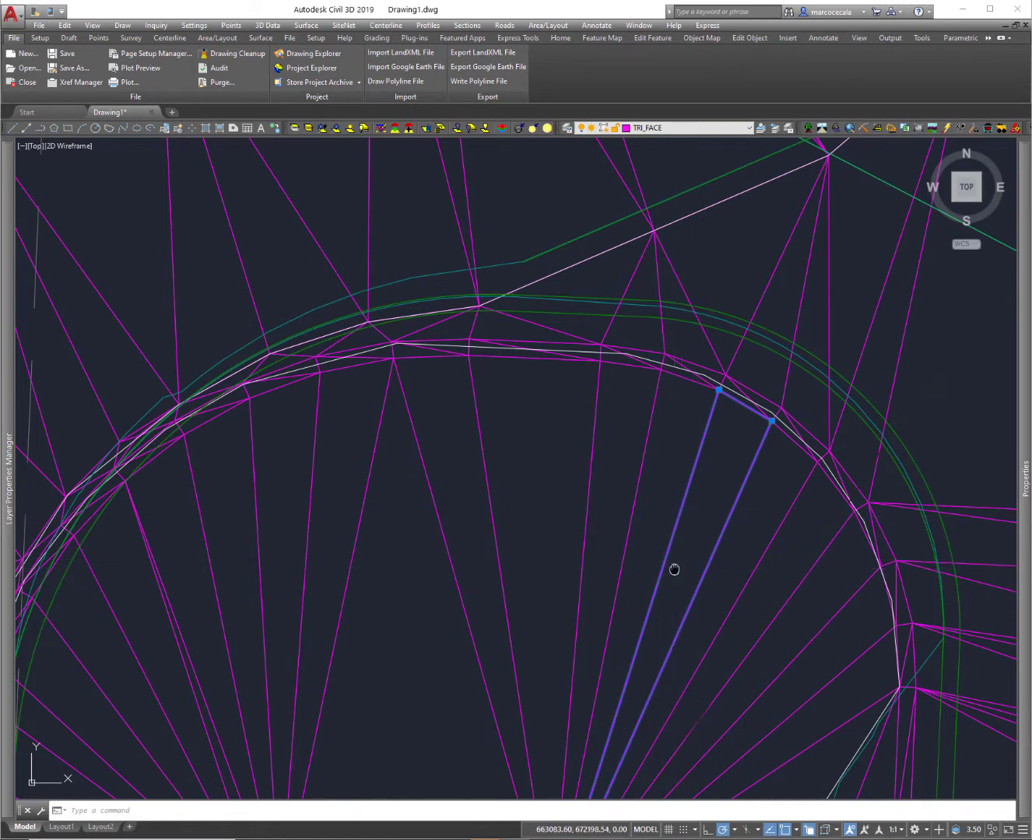
middle_click_drag(672, 569, 635, 473)
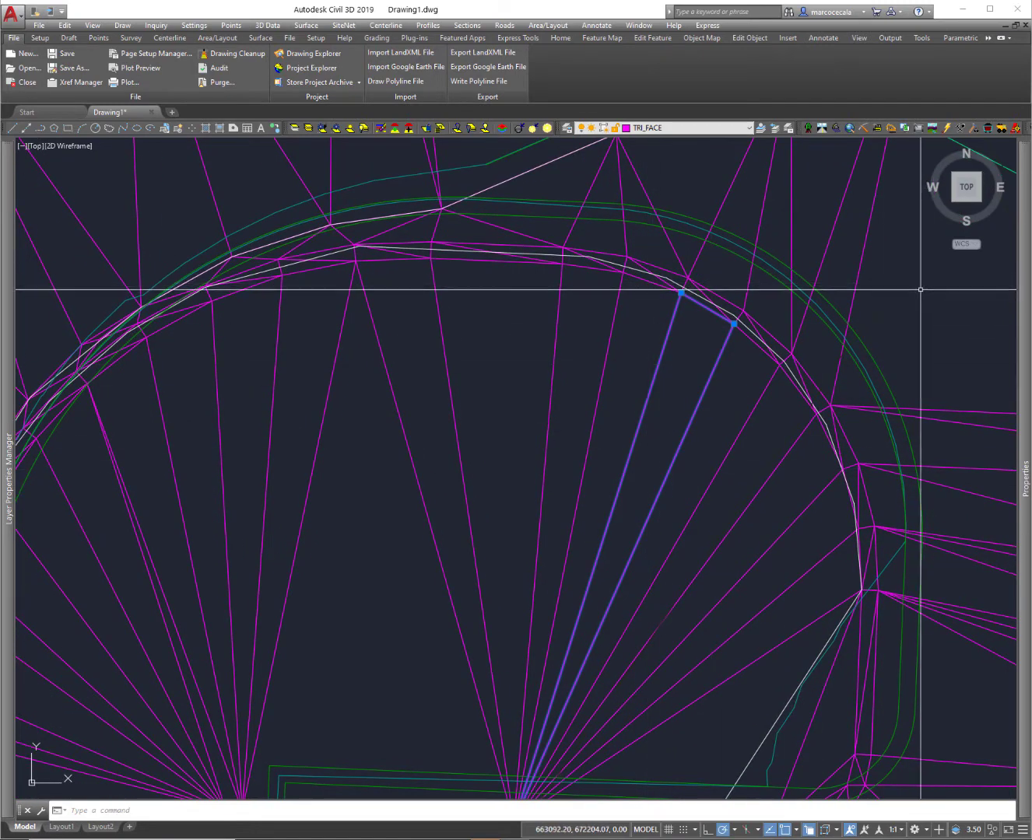
- Clear the selection and pan around the parking islands near 241.02' to inspect the TIN faces
key("Escape")
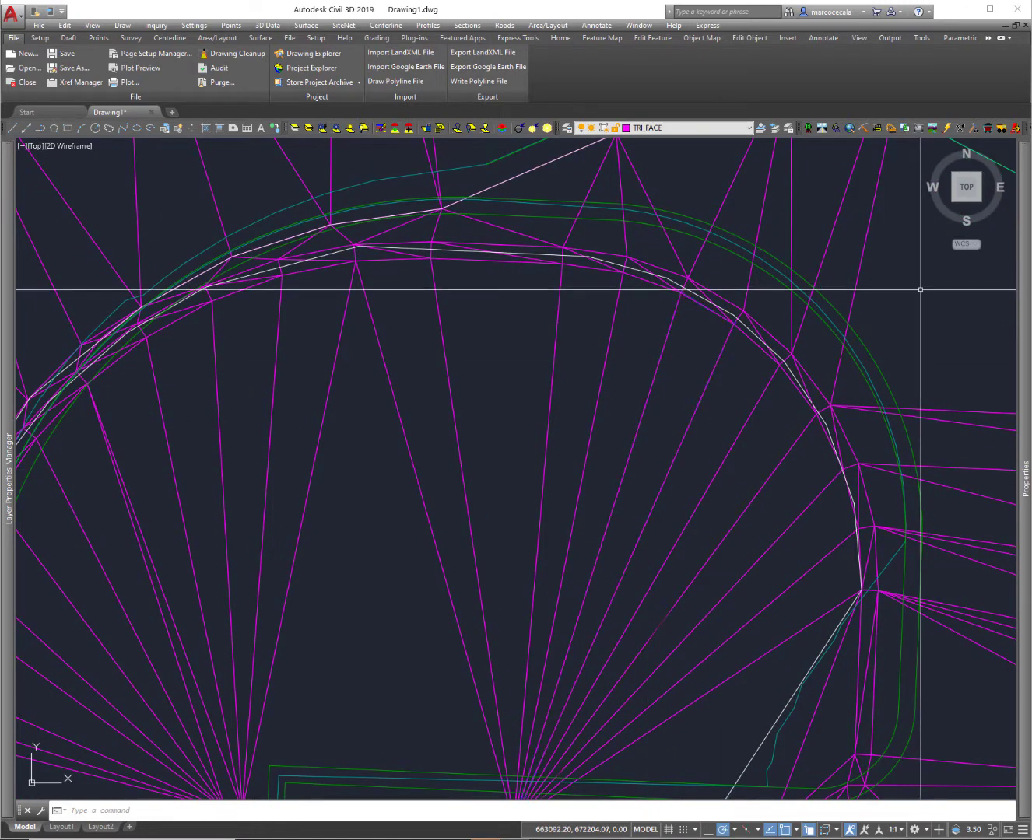
middle_click_drag(496, 567, 503, 509)
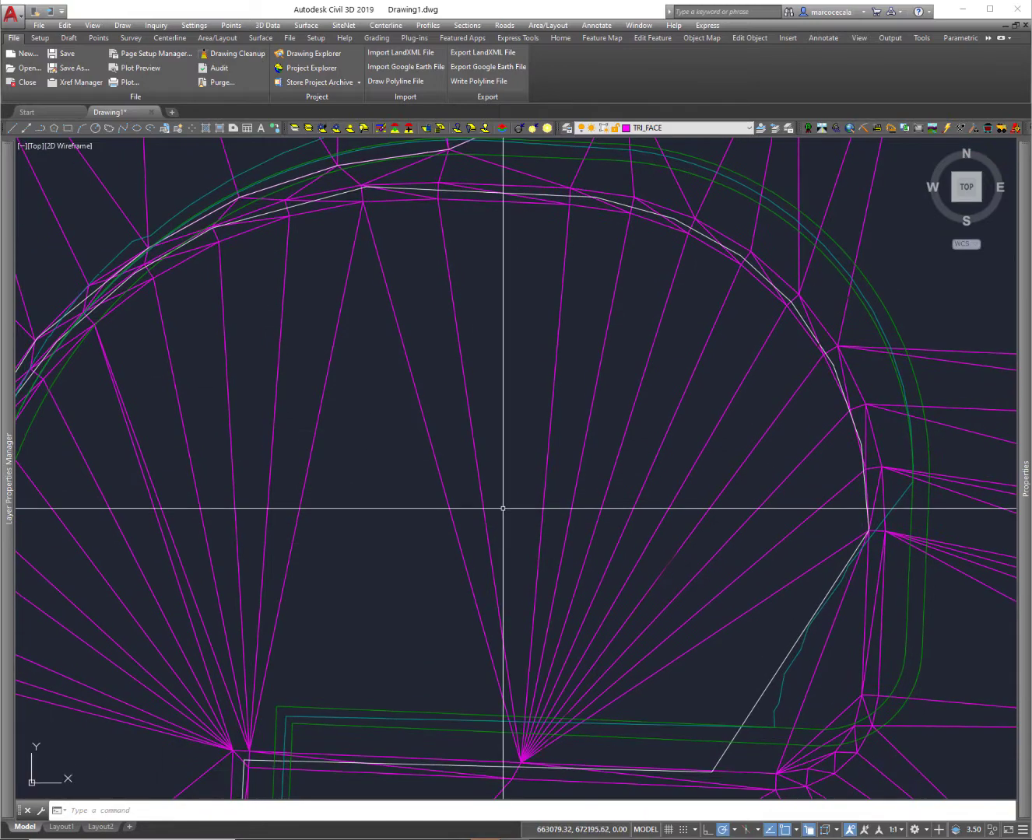
scroll(502, 486, "down", 4)
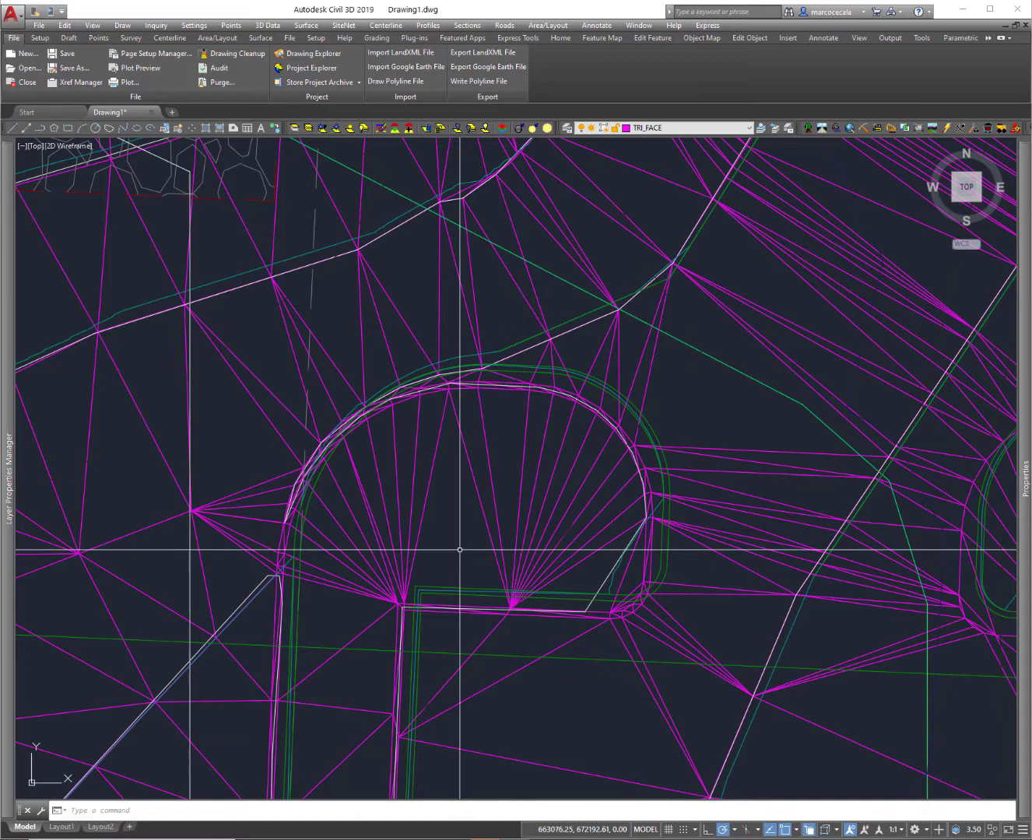
middle_click_drag(457, 528, 486, 430)
scroll(487, 432, "down", 3)
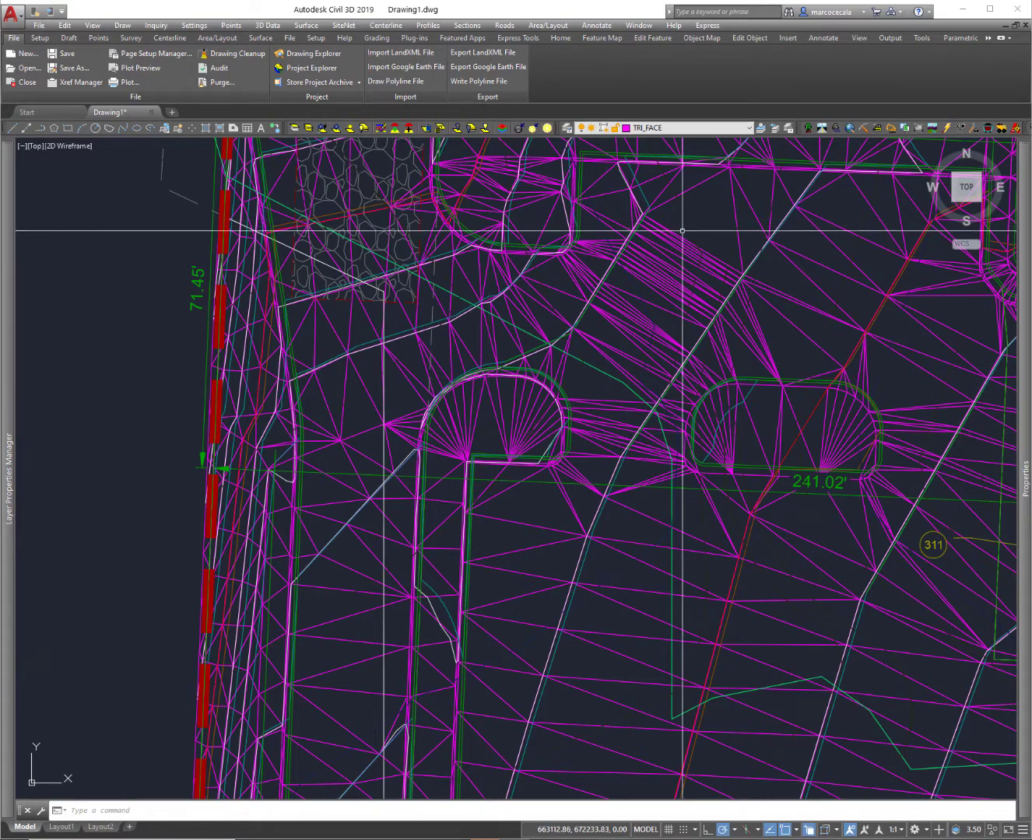
mouse_move(717, 234)
middle_mouse_down()
mouse_move(626, 380)
mouse_move(604, 438)
middle_mouse_up()
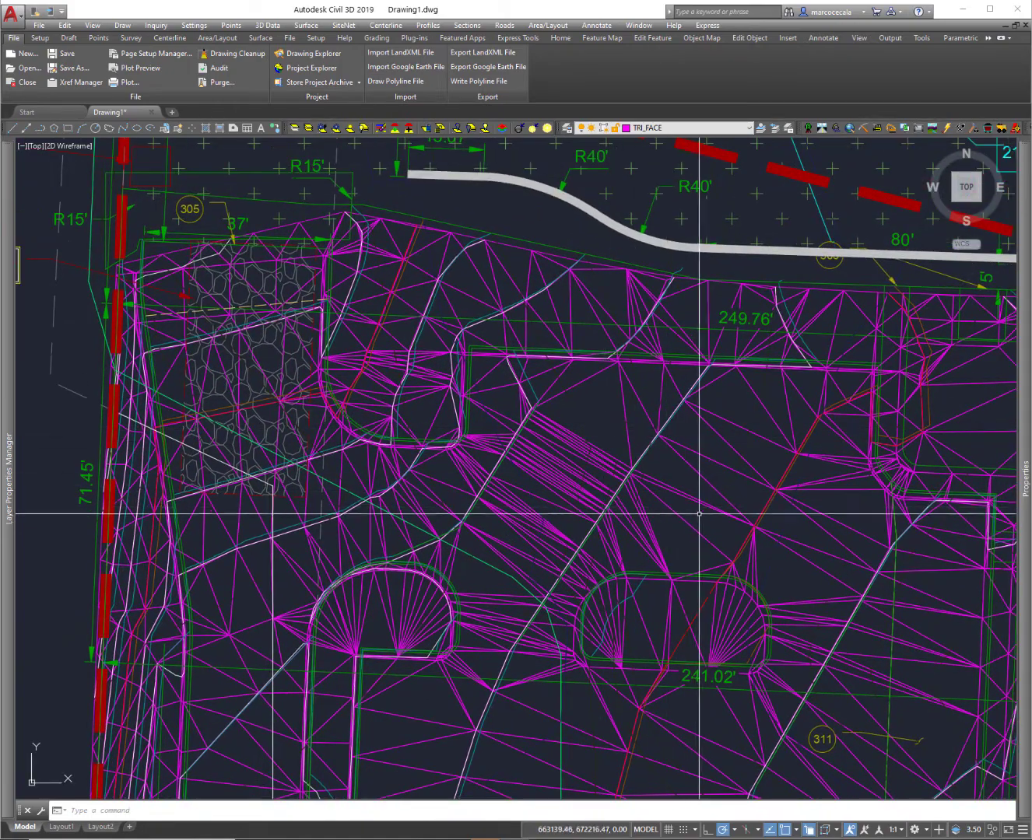
mouse_move(701, 516)
middle_mouse_down()
mouse_move(673, 424)
mouse_move(654, 263)
middle_mouse_up()
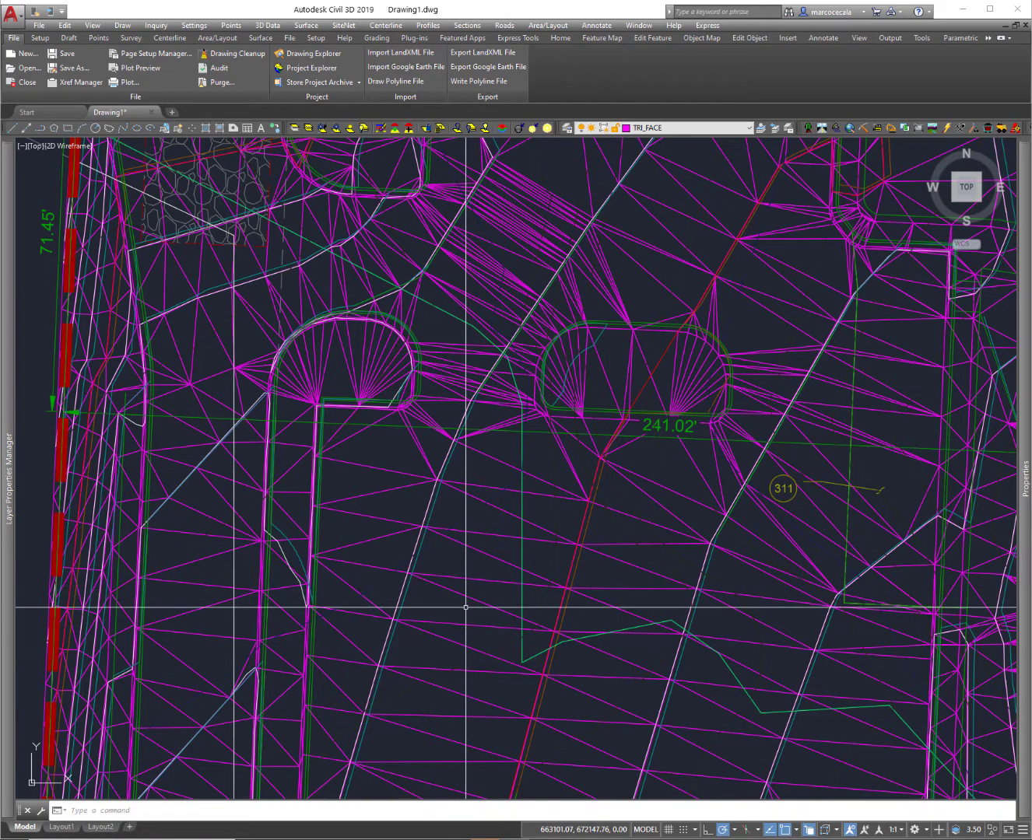
middle_click_drag(464, 607, 510, 537)
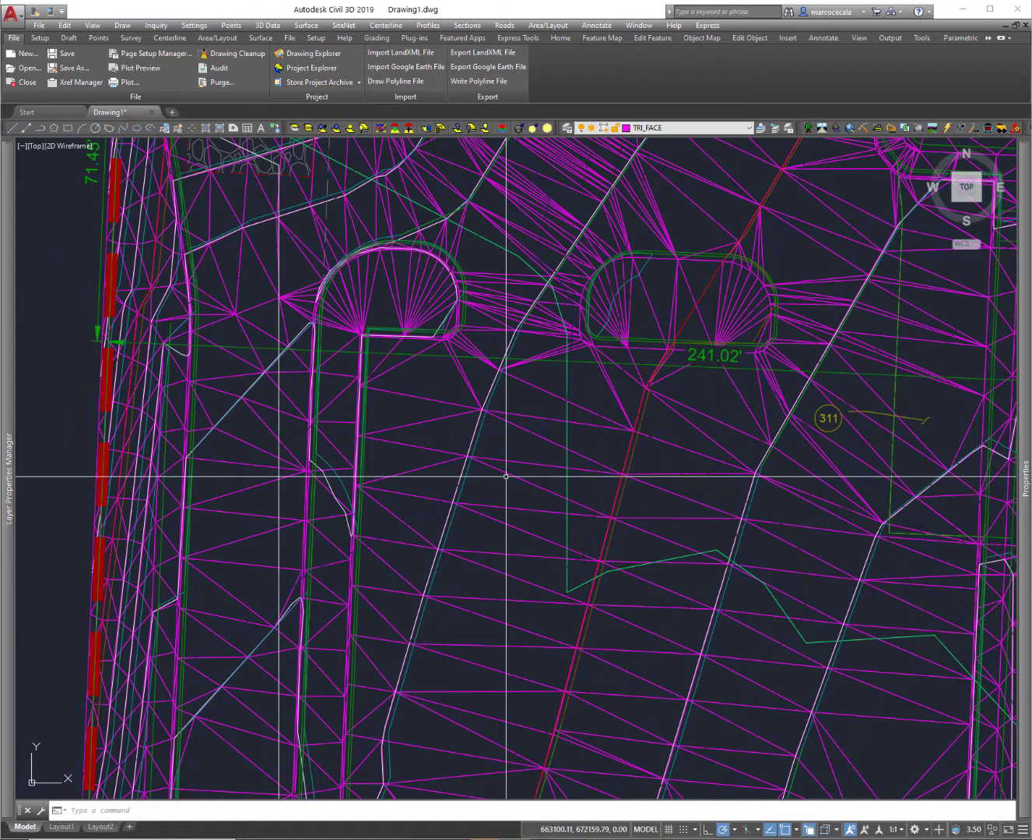
- Re-import the surface from NWACC US feet.xml with Apply Scale to convert units
scroll(506, 476, "down", 4)
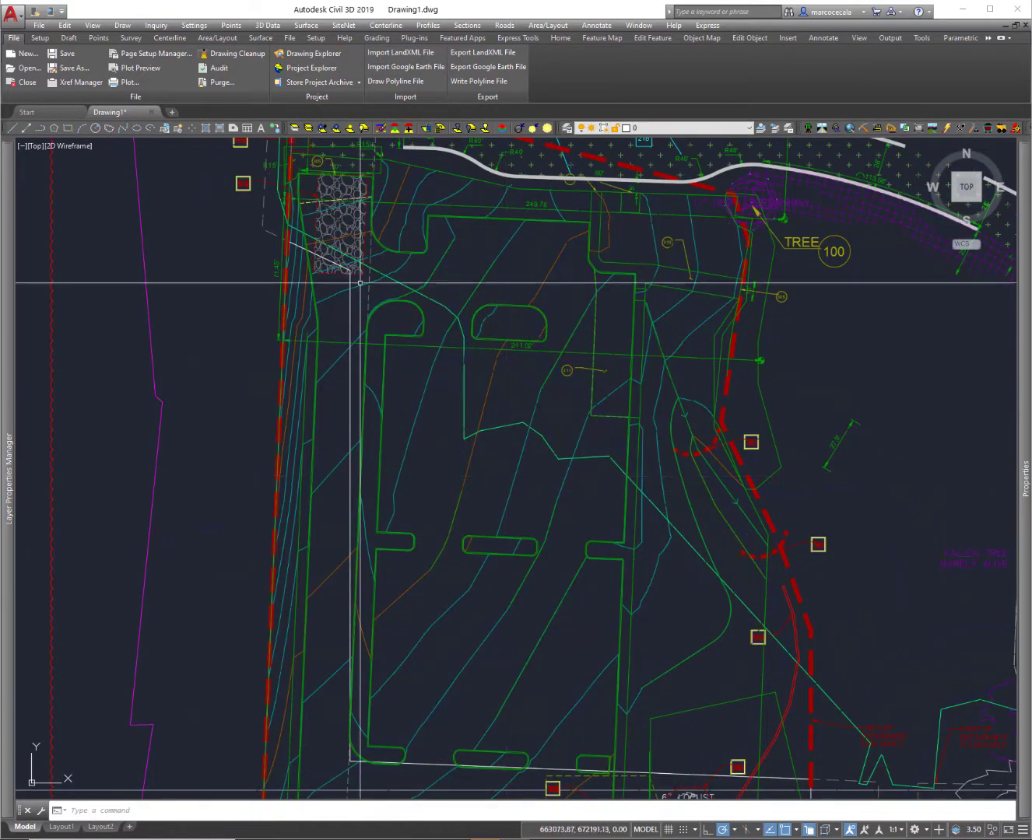
left_click(42, 31)
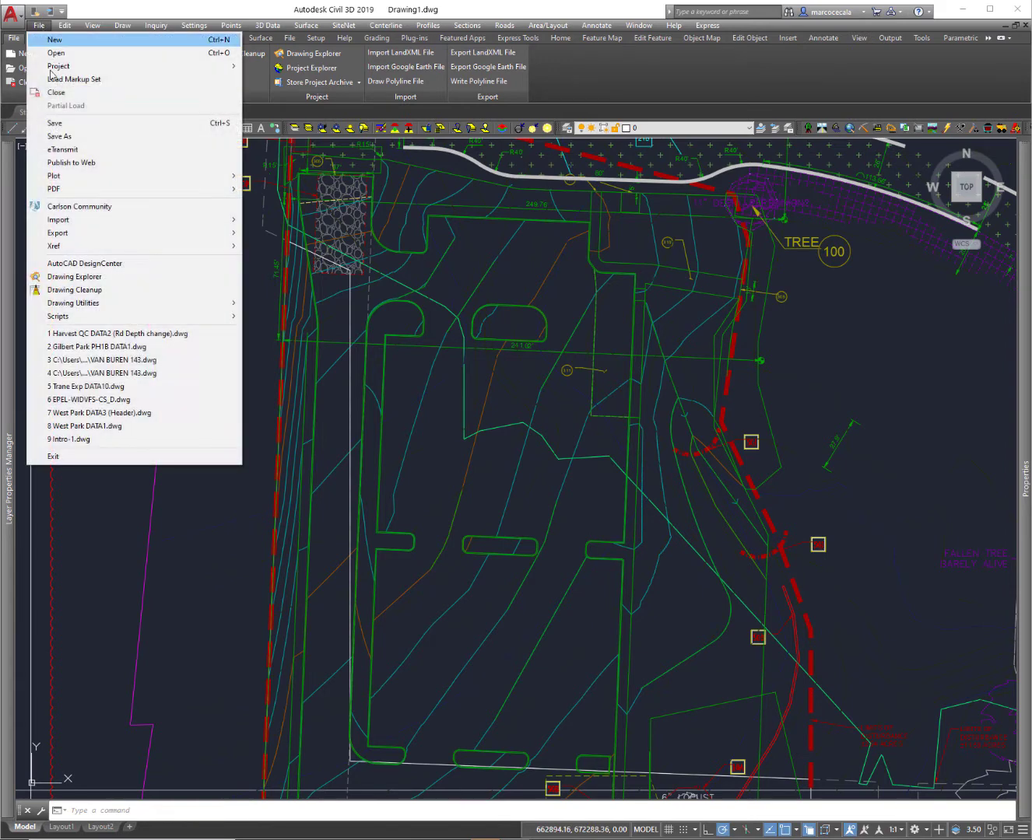
mouse_move(115, 223)
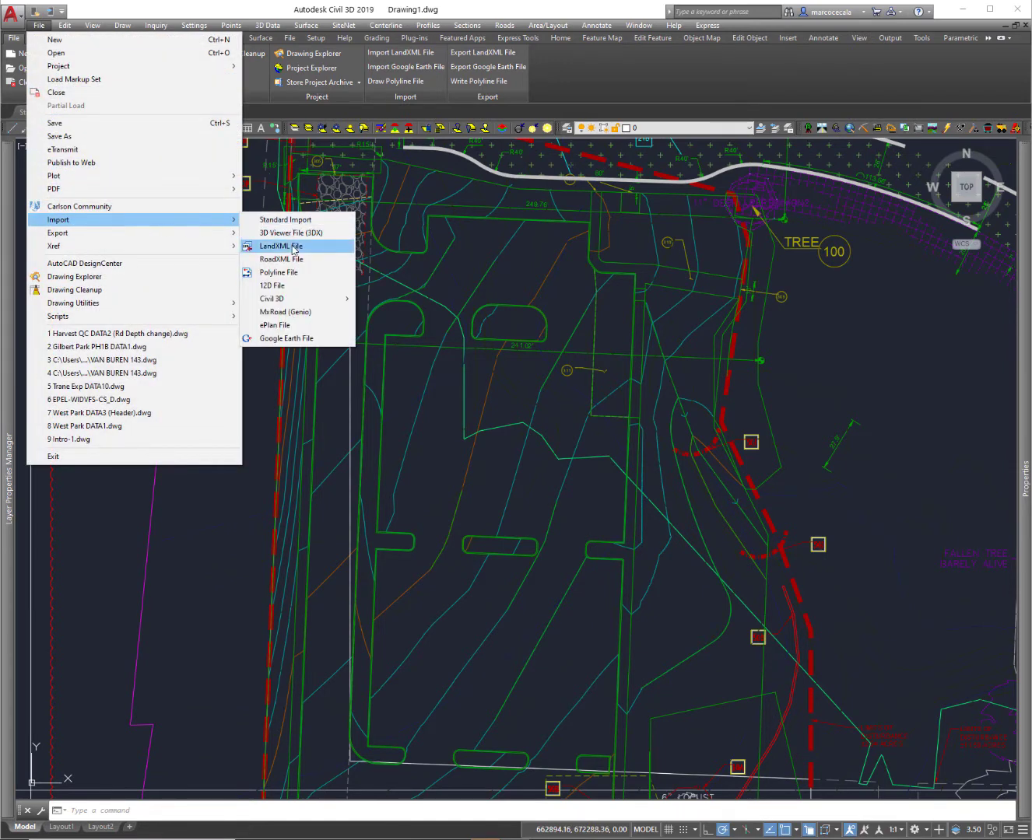
left_click(280, 246)
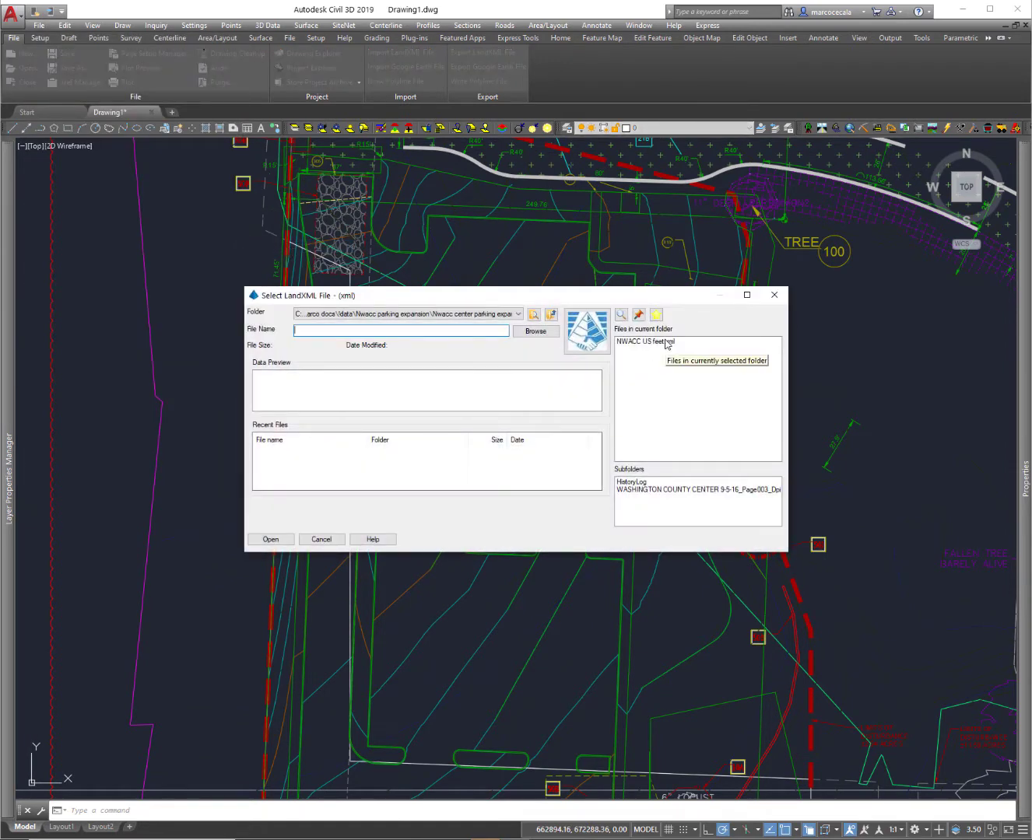
left_click(661, 343)
left_click(271, 540)
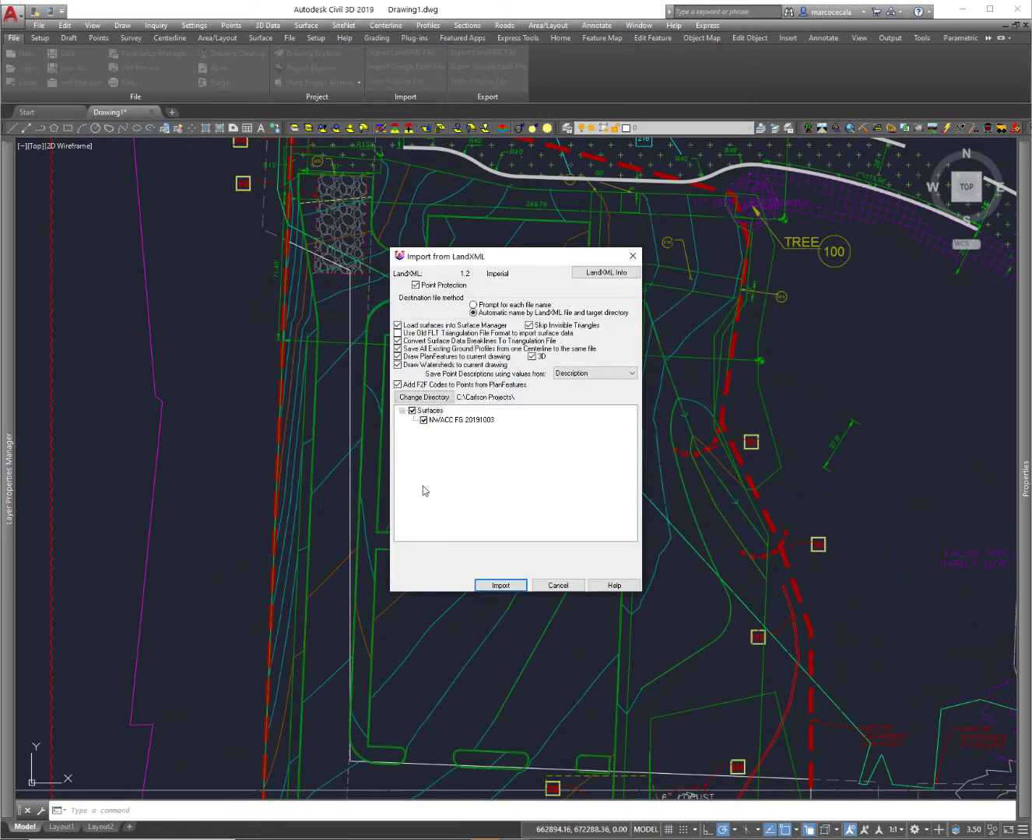
left_click(512, 588)
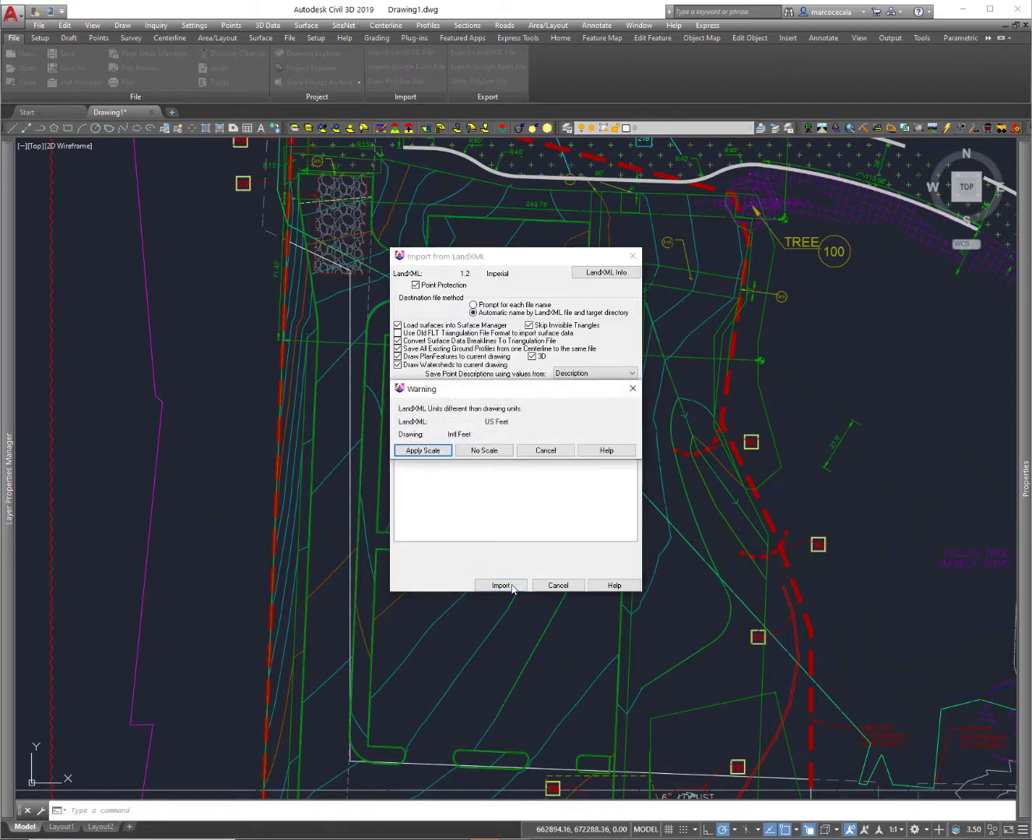
left_click(425, 451)
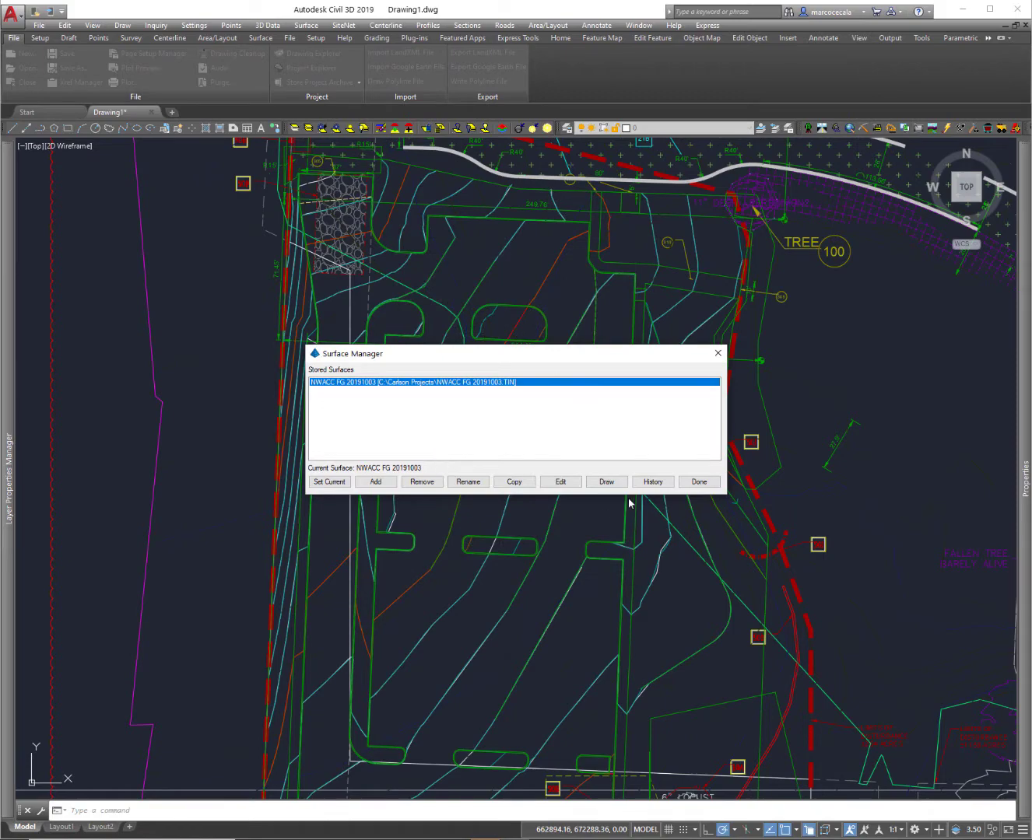
- Redraw NWACC FG 20191003's triangulation faces over the plan and close Surface Manager
left_click(608, 482)
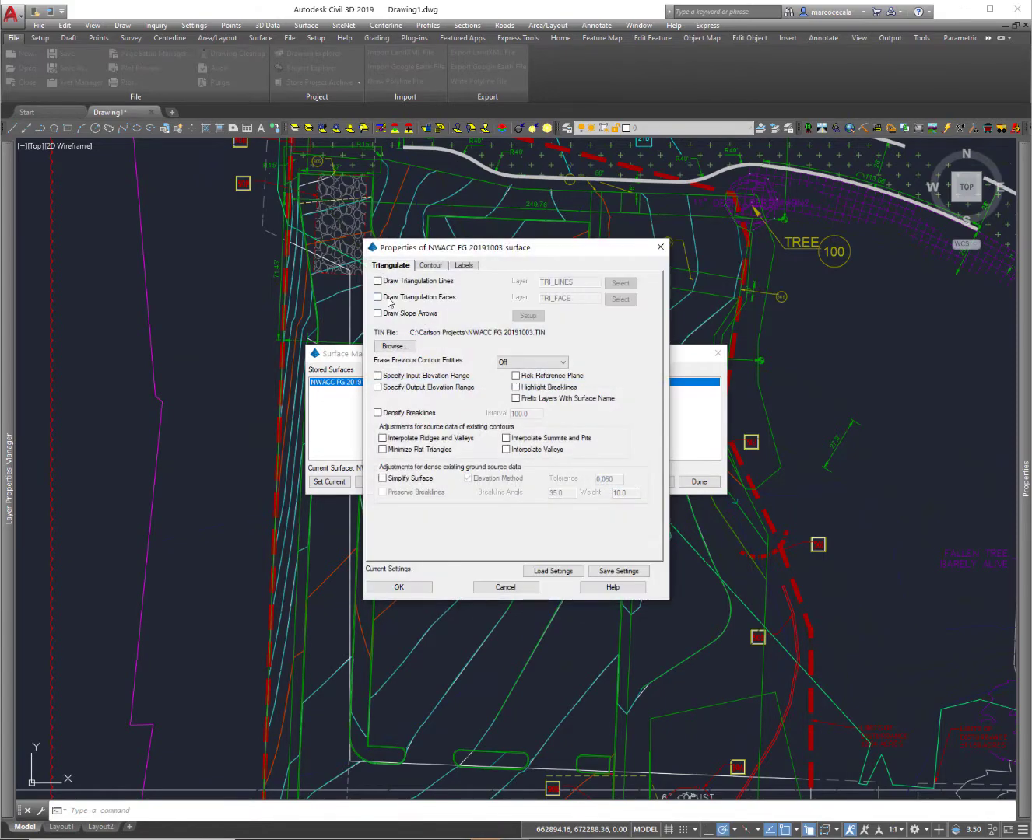
left_click(390, 303)
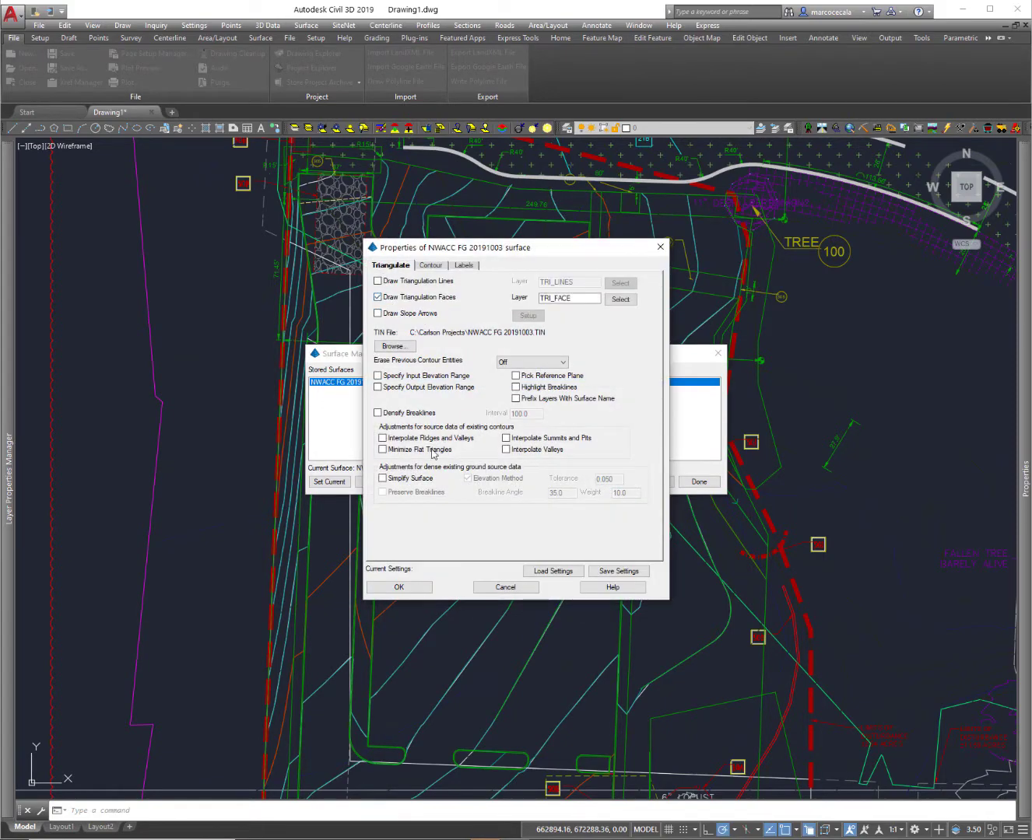
left_click(411, 589)
left_click(700, 481)
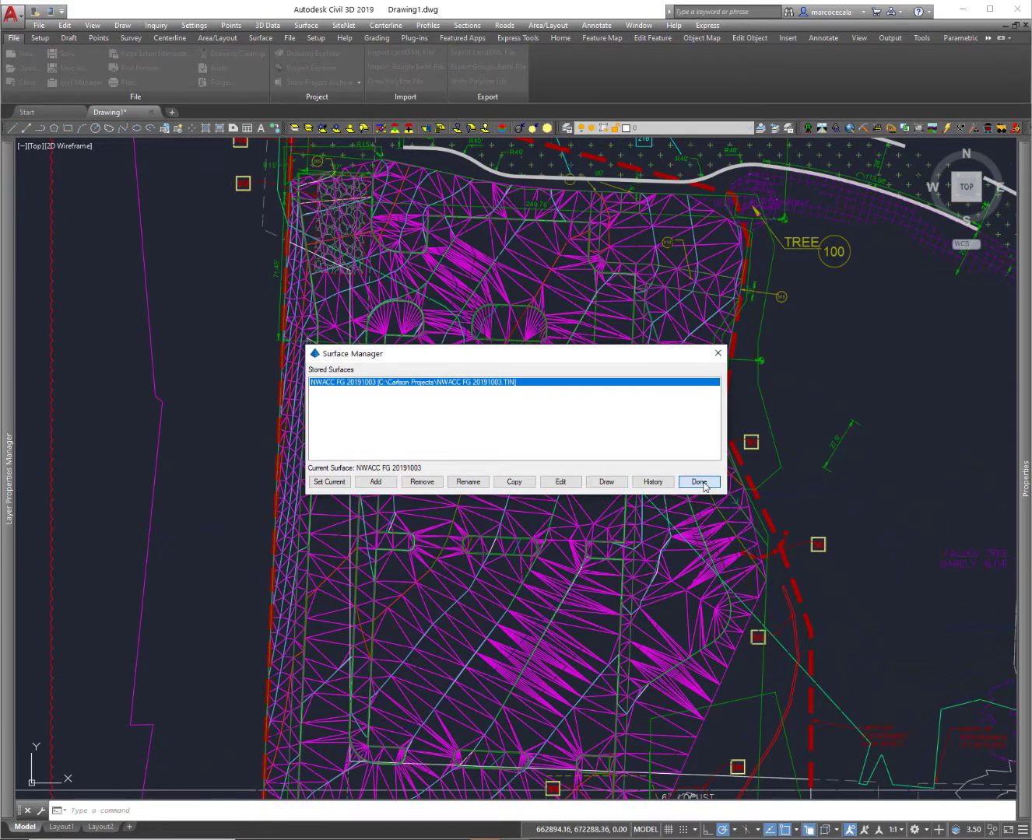
middle_click_drag(396, 341, 667, 386)
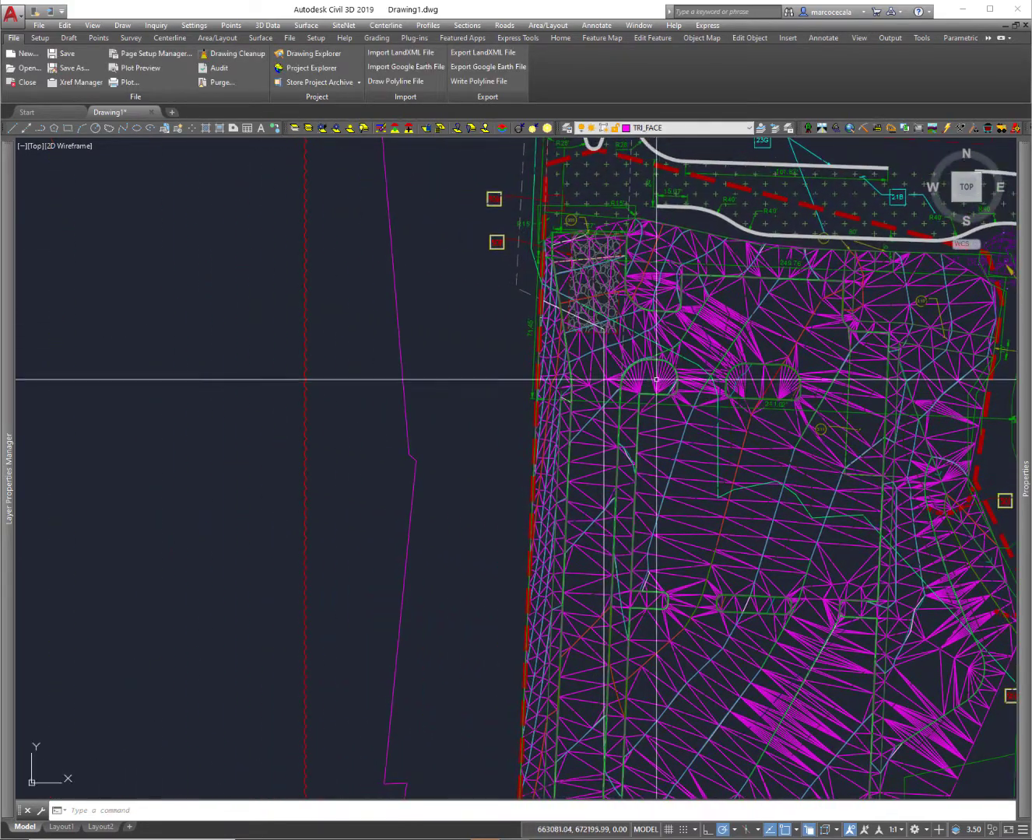
scroll(646, 373, "up", 8)
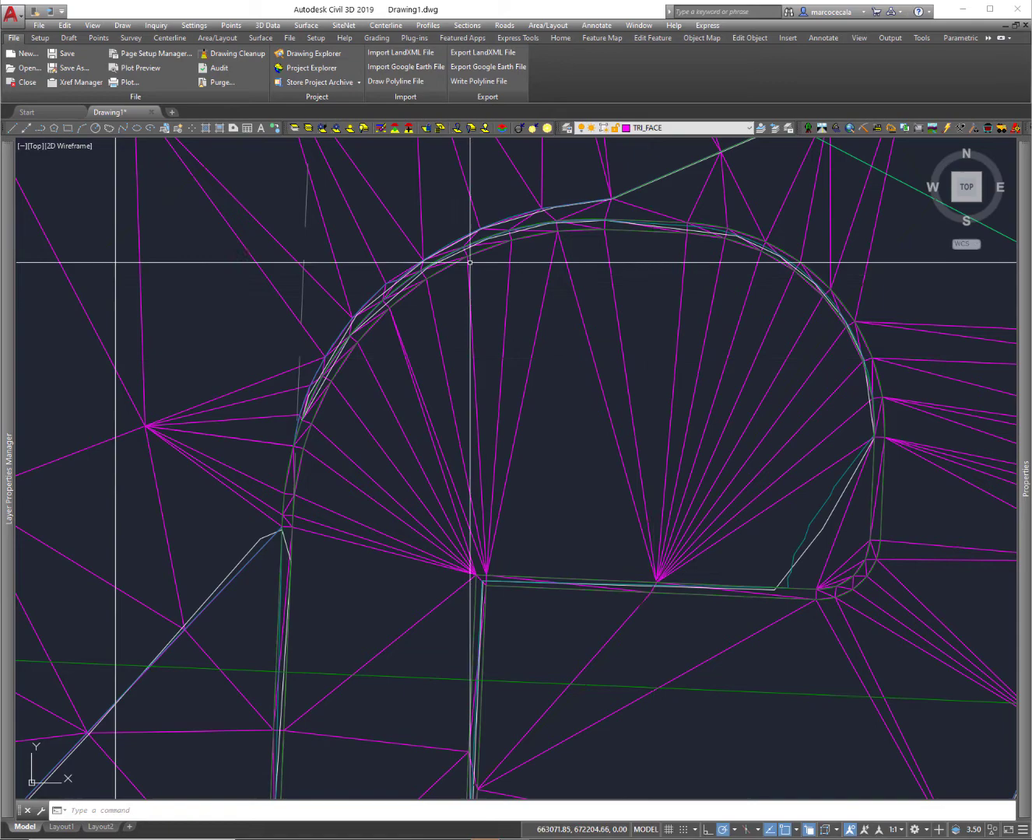
middle_click_drag(863, 341, 715, 287)
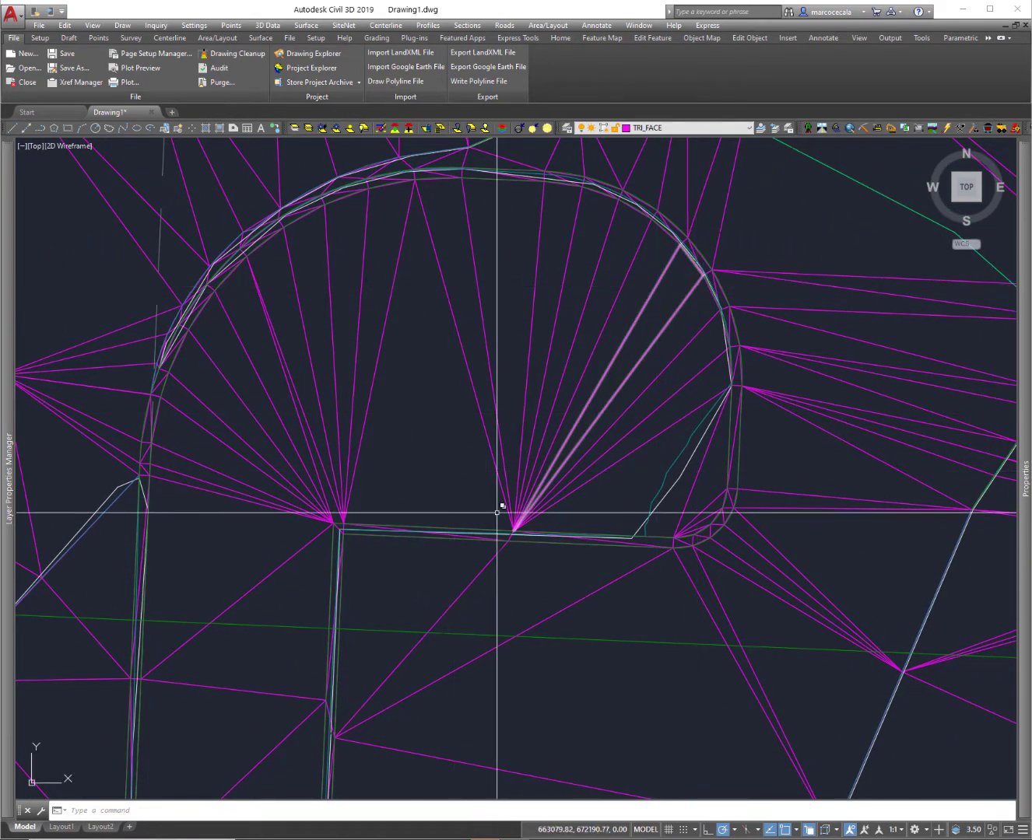
scroll(499, 514, "down", 5)
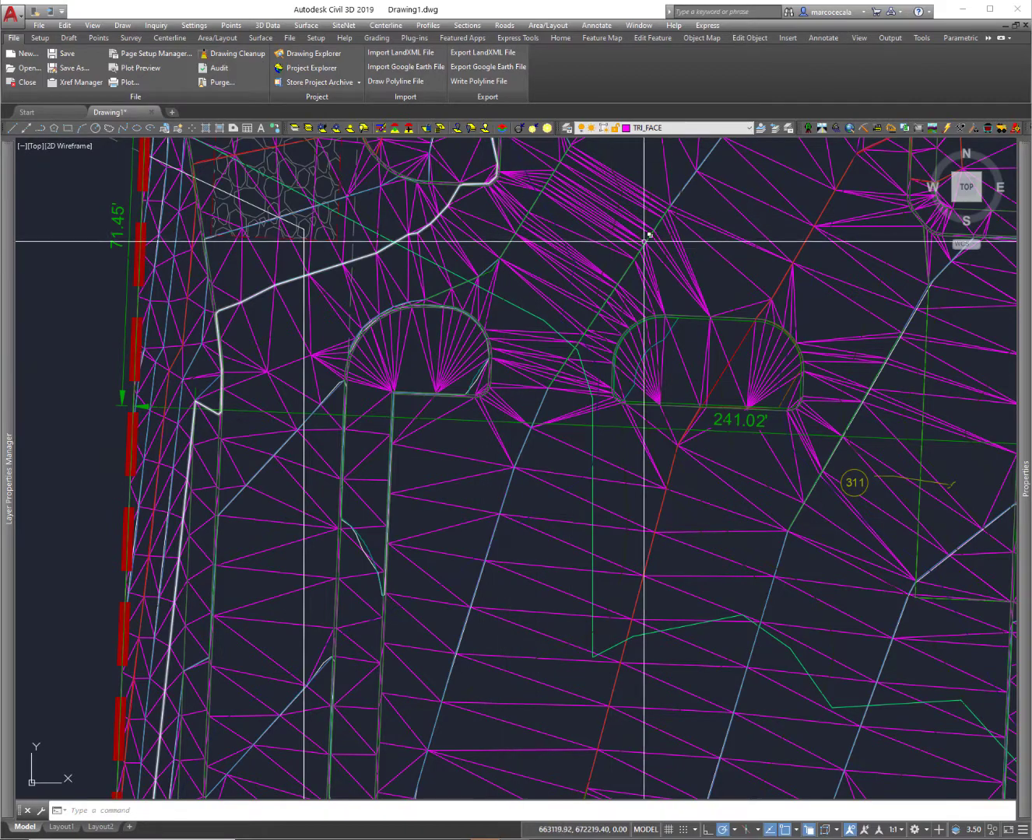
middle_click_drag(696, 210, 561, 451)
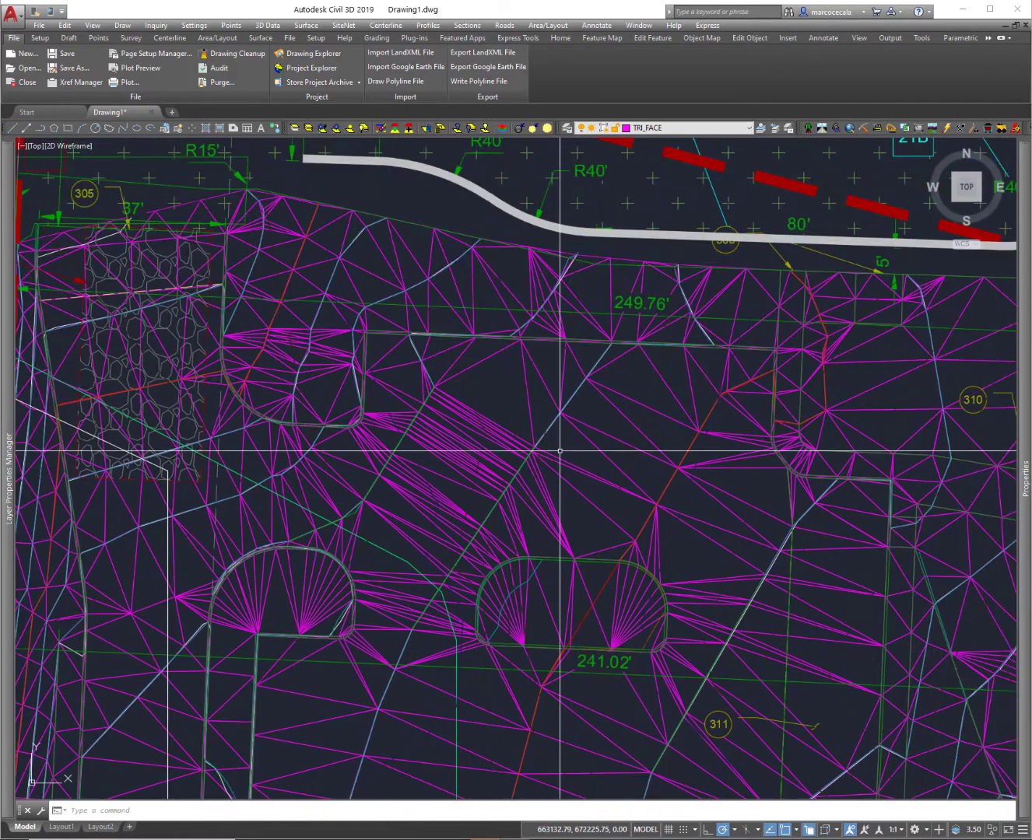
middle_click_drag(755, 582, 636, 303)
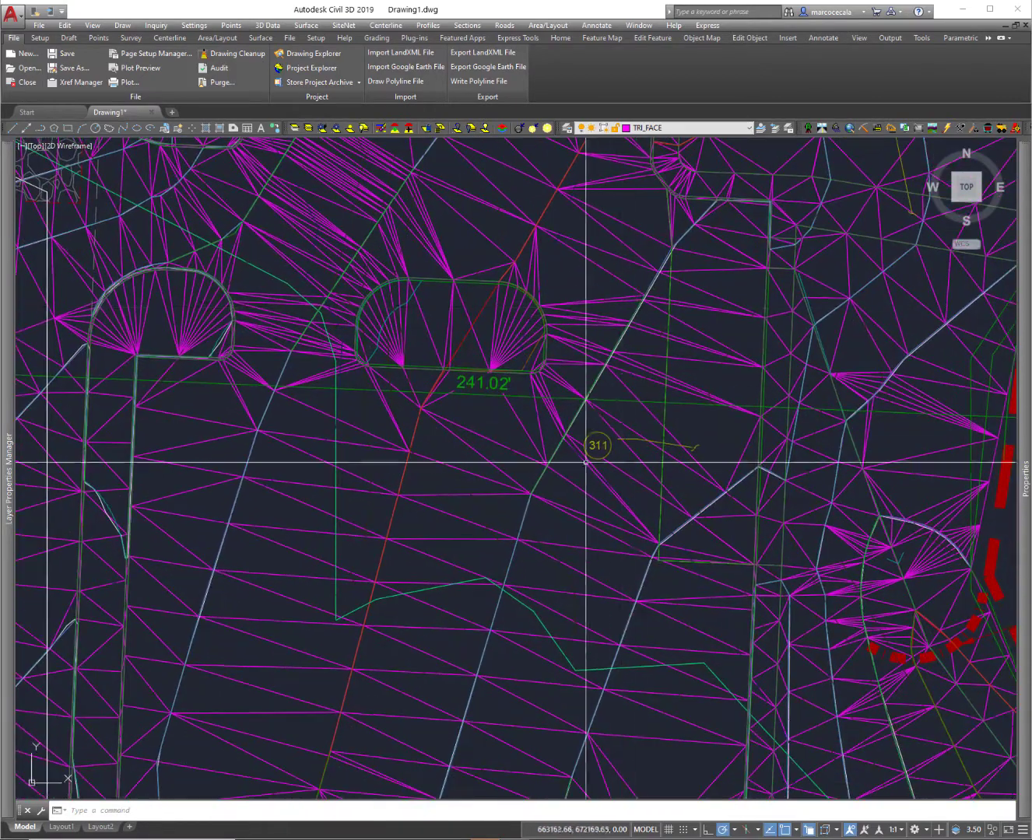
middle_click_drag(521, 578, 707, 303)
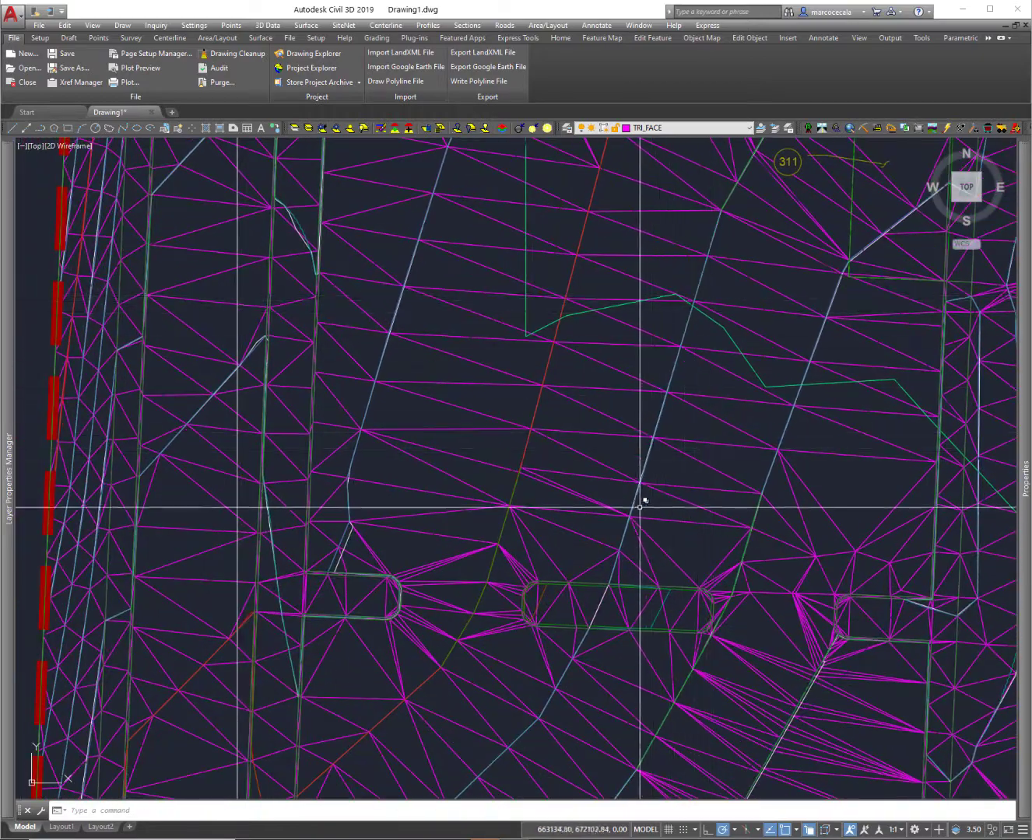
middle_click_drag(682, 550, 545, 492)
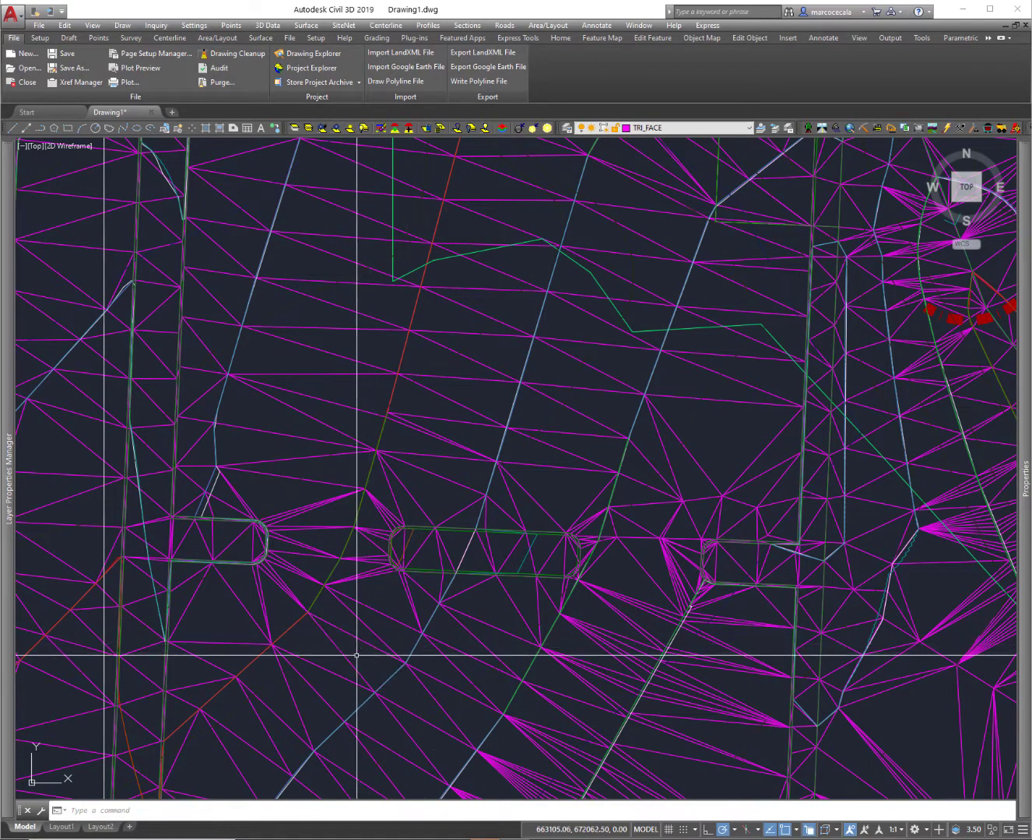
middle_click_drag(358, 658, 576, 405)
mouse_move(588, 596)
middle_mouse_down()
mouse_move(488, 566)
mouse_move(590, 329)
mouse_move(591, 388)
mouse_move(524, 536)
middle_mouse_up()
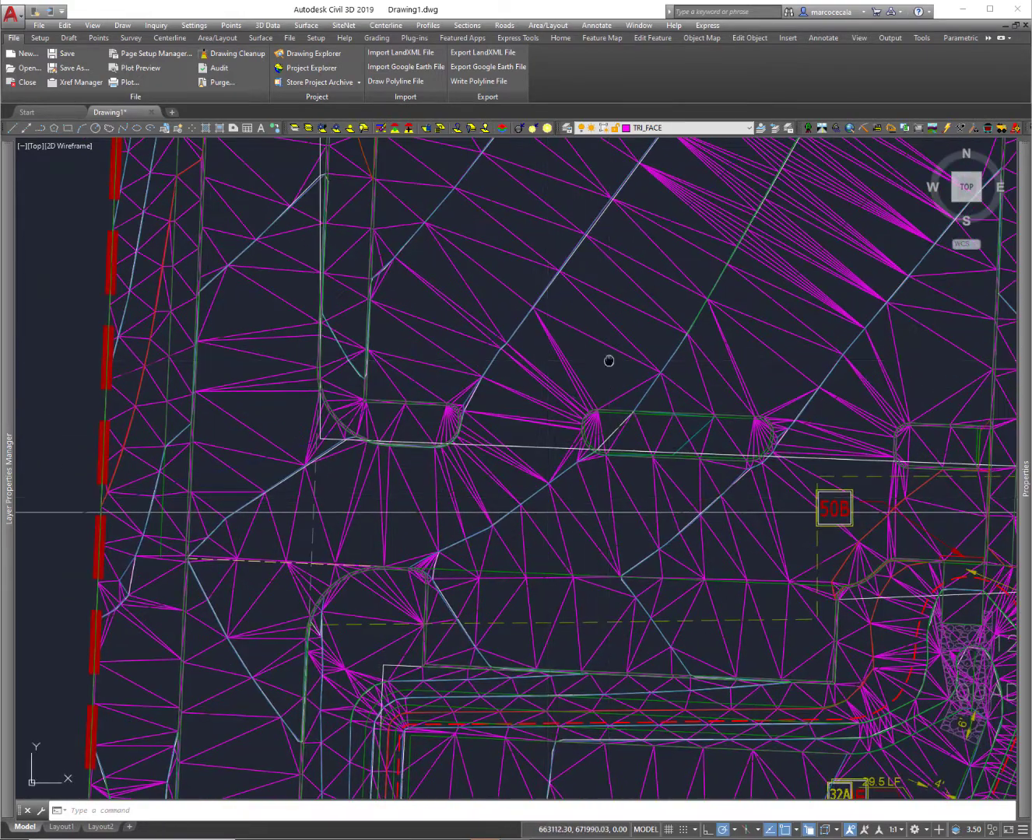
middle_click_drag(608, 359, 375, 400)
middle_click_drag(601, 550, 915, 393)
scroll(598, 467, "up", 3)
middle_click_drag(597, 467, 617, 277)
middle_click_drag(438, 473, 395, 801)
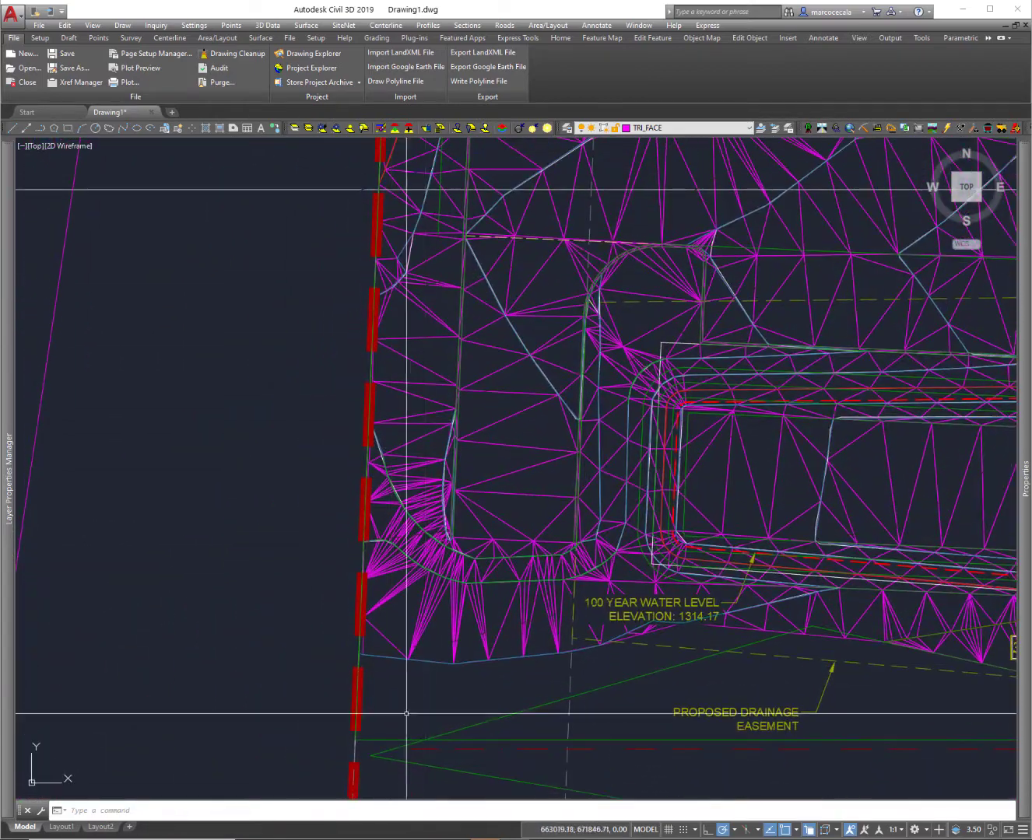
scroll(327, 486, "up", 3)
mouse_move(337, 277)
middle_mouse_down()
mouse_move(333, 123)
mouse_move(320, 296)
mouse_move(389, 307)
mouse_move(410, 631)
middle_mouse_up()
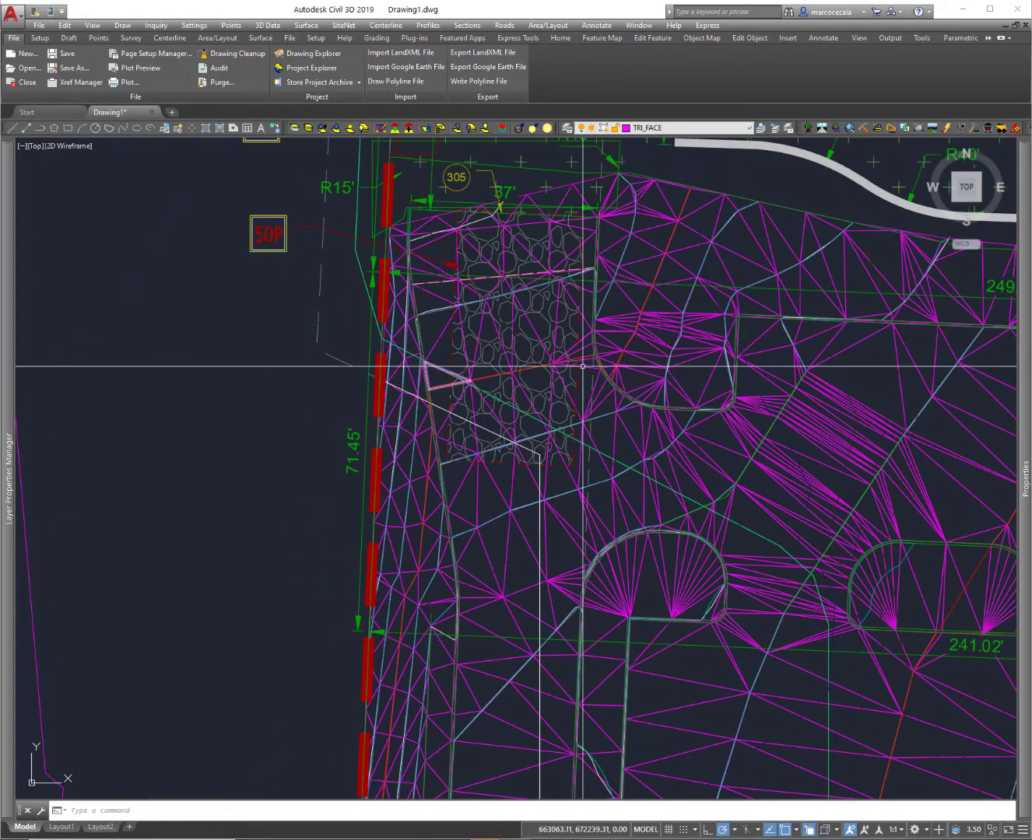
middle_click_drag(576, 371, 335, 399)
middle_click_drag(448, 347, 362, 526)
mouse_move(555, 473)
middle_mouse_down()
mouse_move(641, 468)
mouse_move(632, 431)
middle_mouse_up()
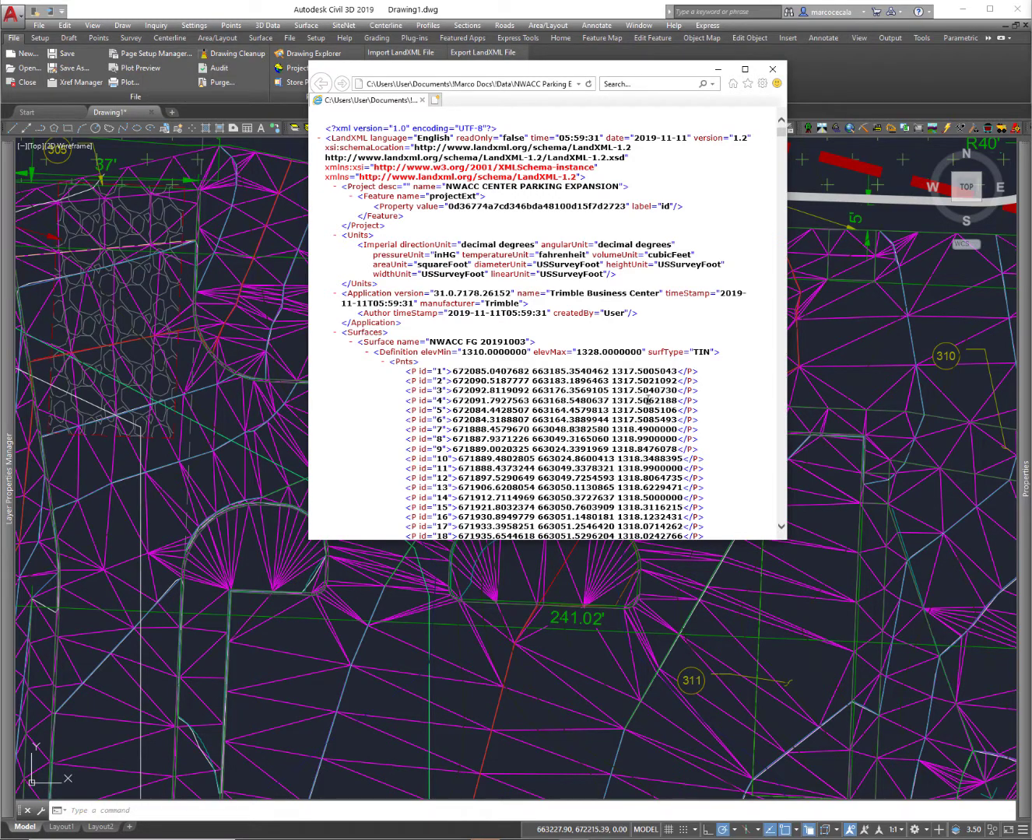
scroll(677, 352, "down", 3)
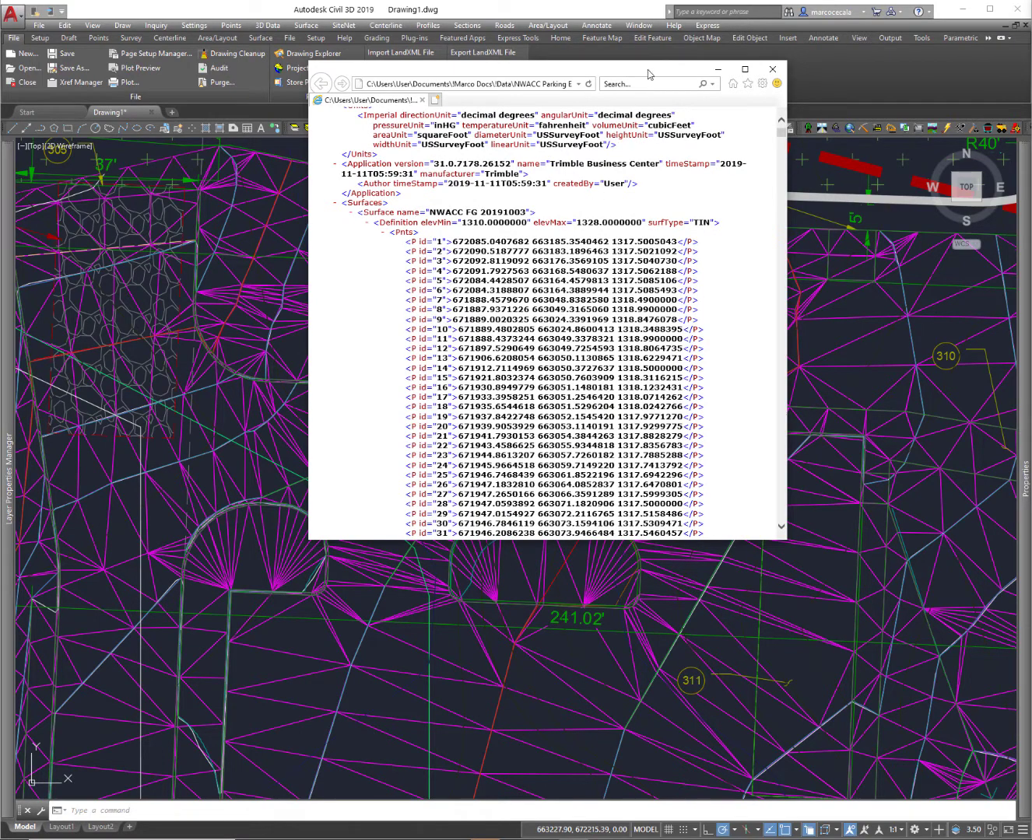
left_click_drag(650, 73, 638, 150)
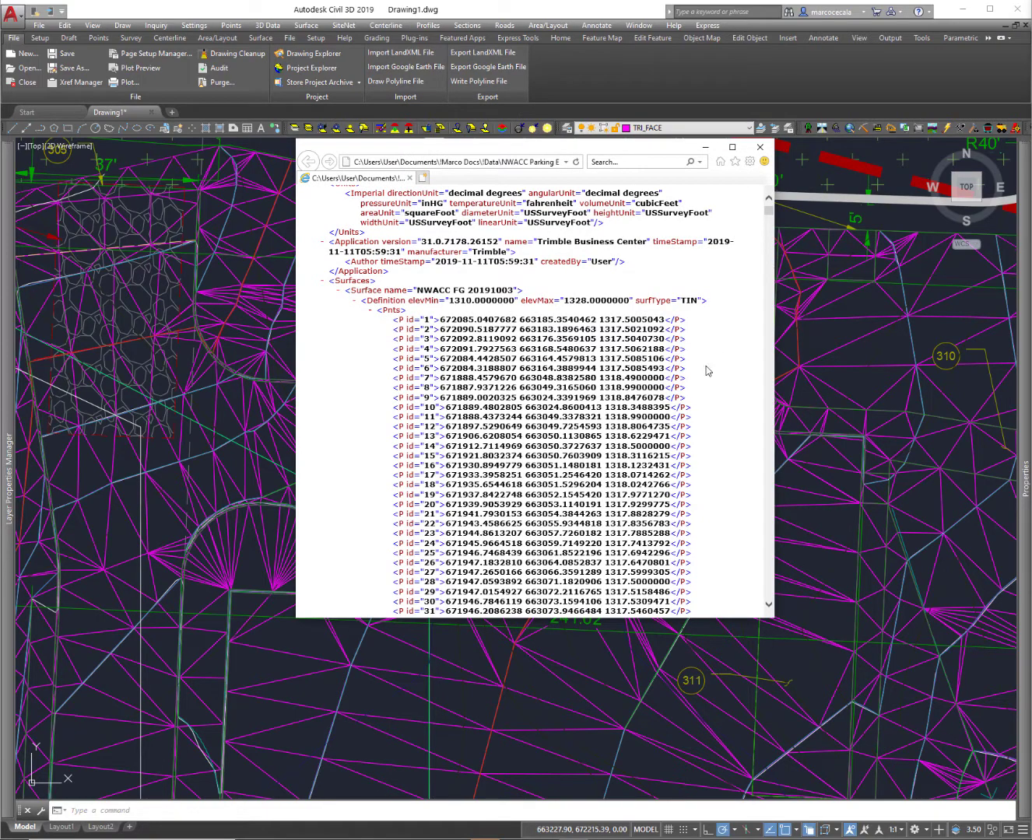
left_click(759, 148)
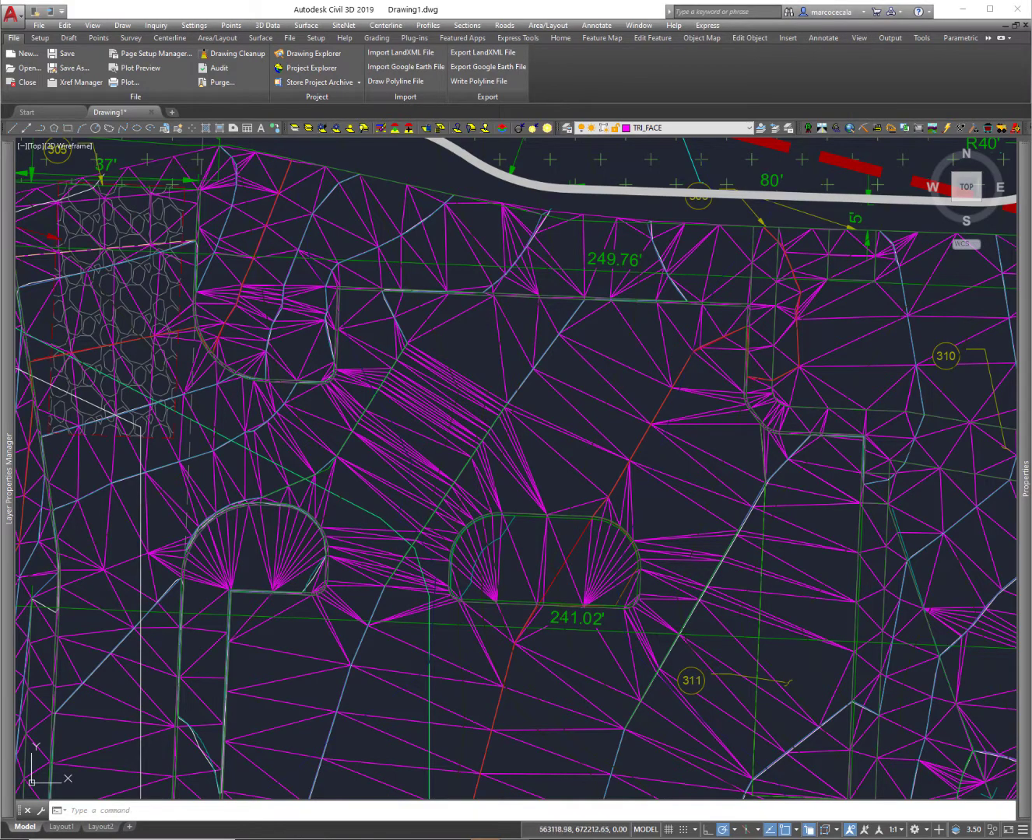
middle_click_drag(407, 556, 645, 371)
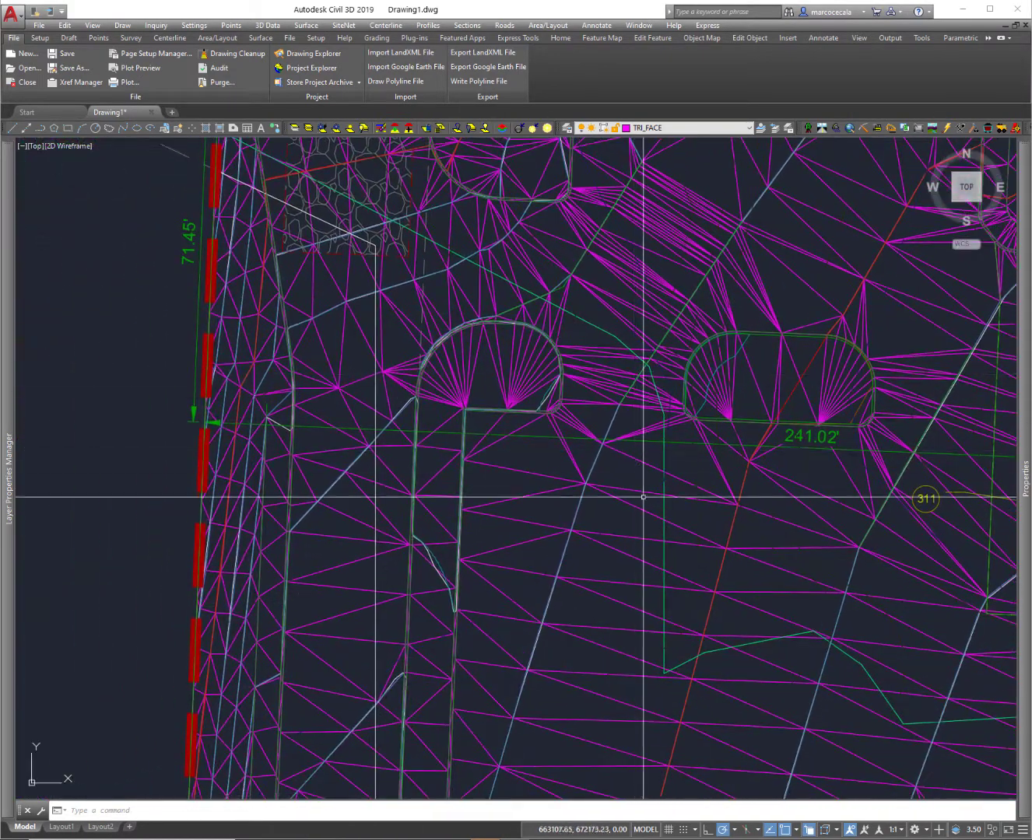
mouse_move(642, 536)
middle_mouse_down()
mouse_move(590, 507)
mouse_move(558, 471)
middle_mouse_up()
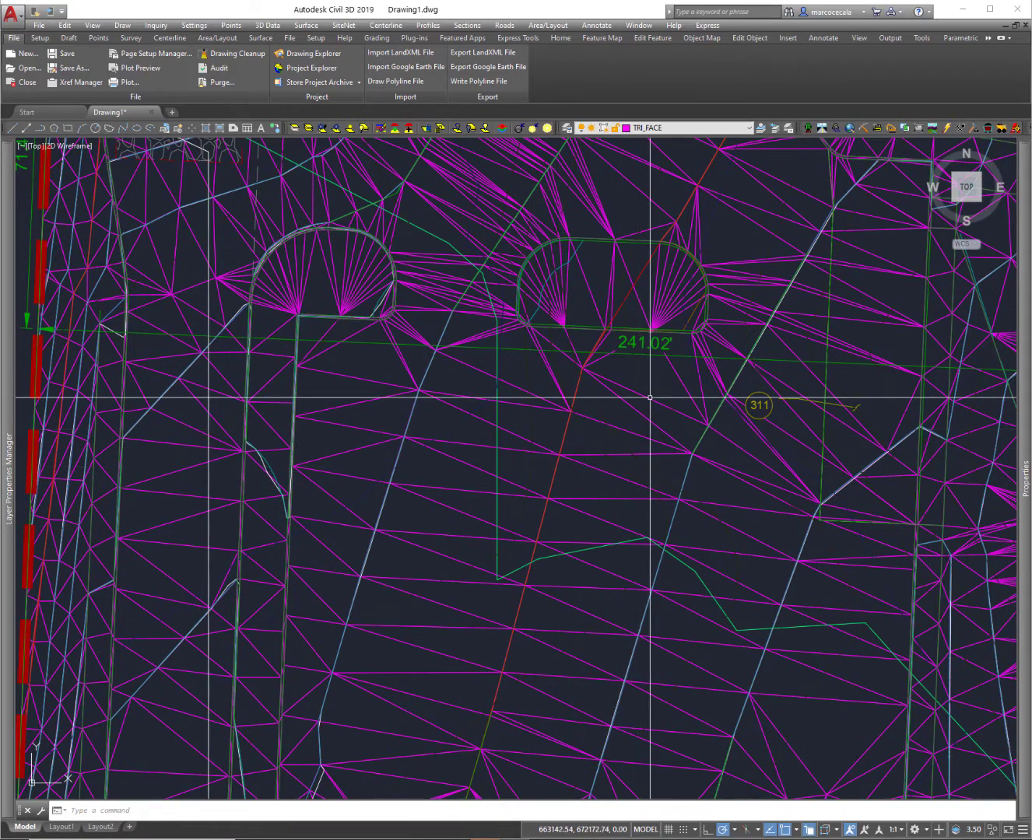
middle_click_drag(651, 402, 615, 618)
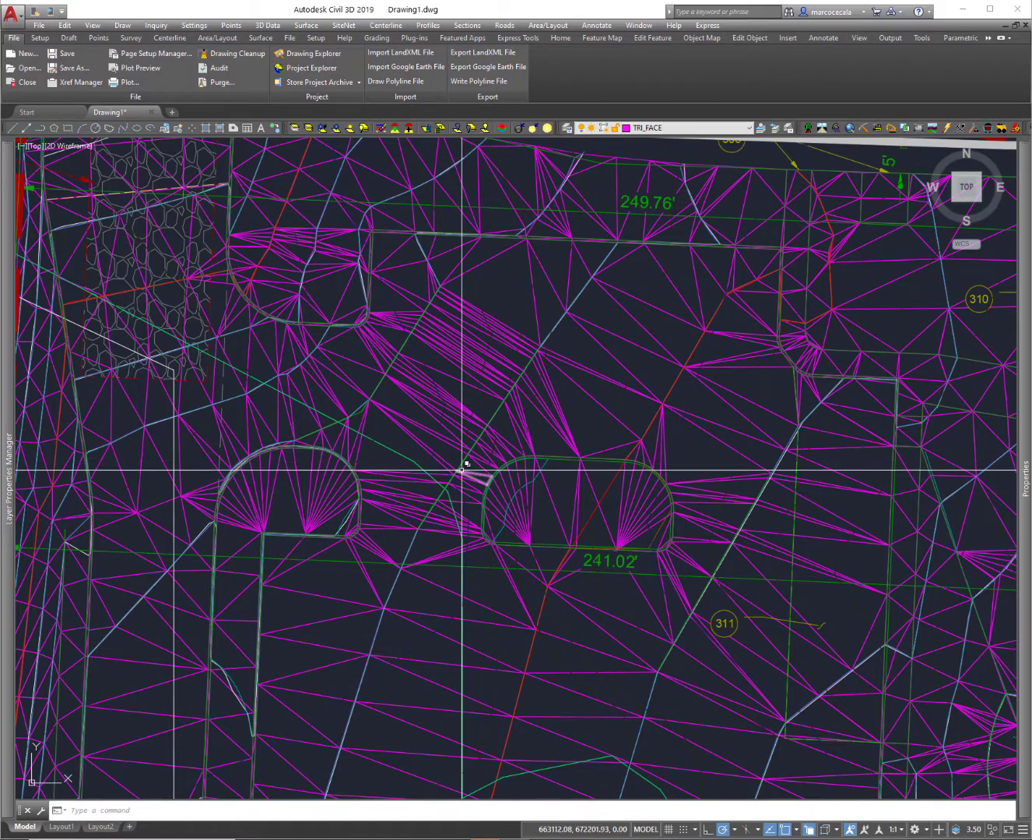
middle_click_drag(499, 645, 548, 352)
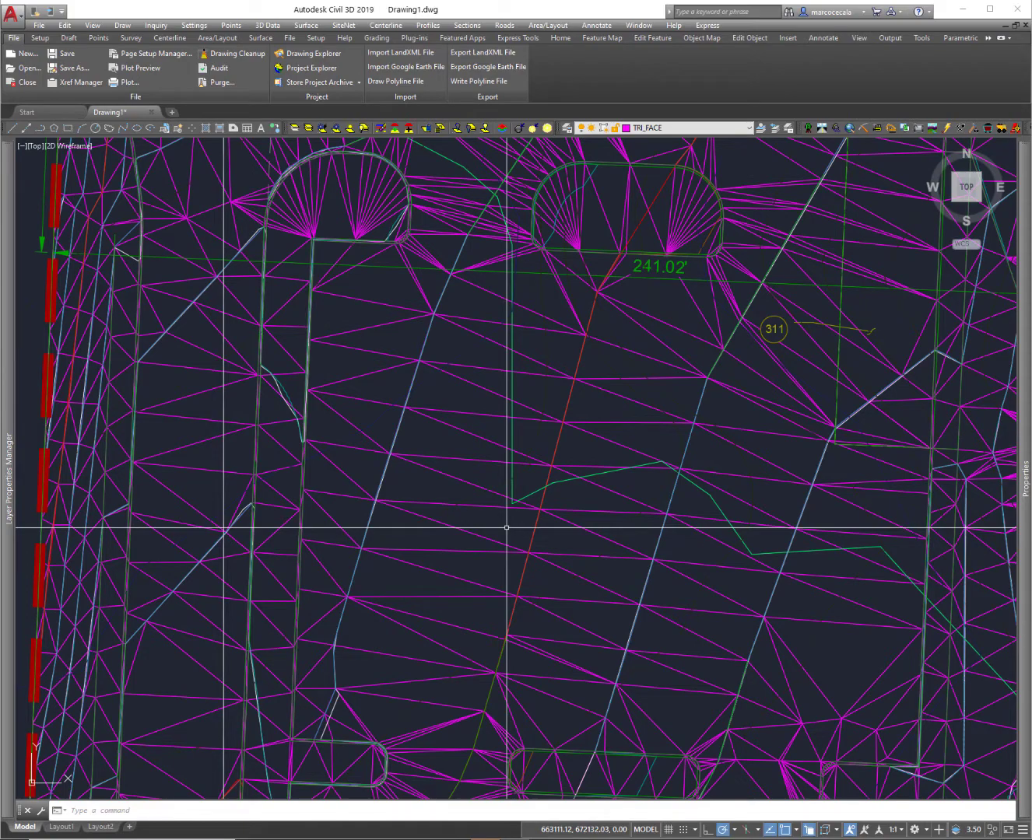
middle_click_drag(507, 527, 518, 263)
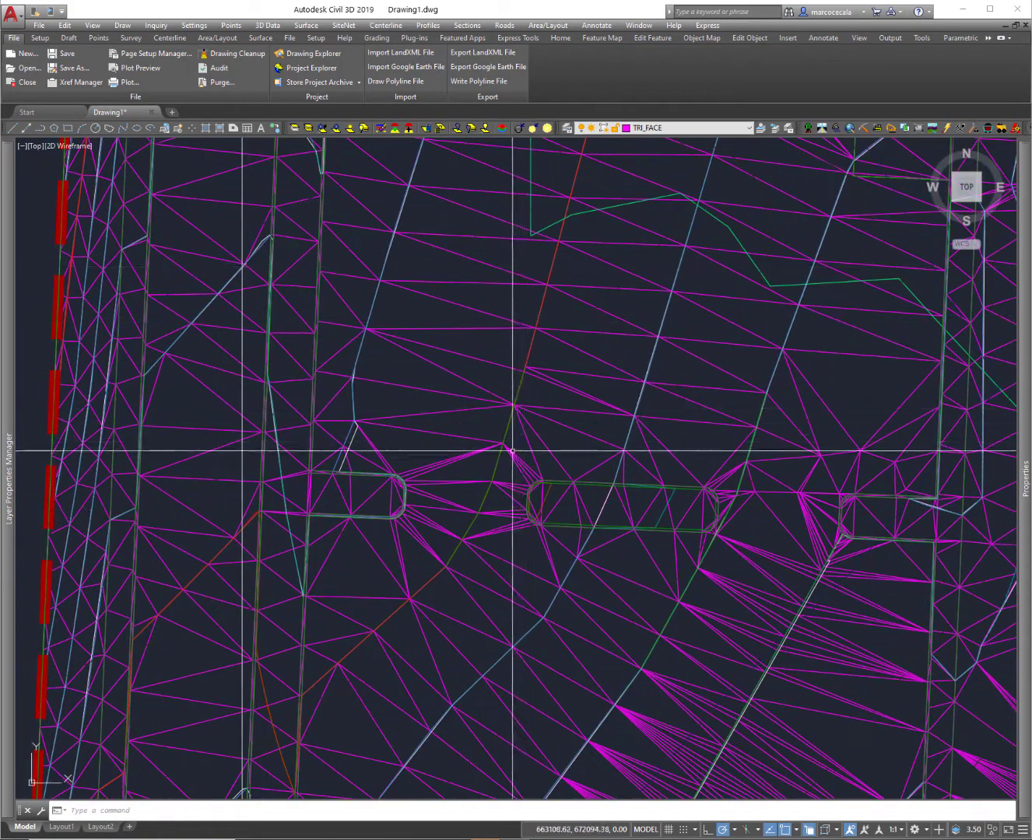
middle_click_drag(519, 449, 466, 250)
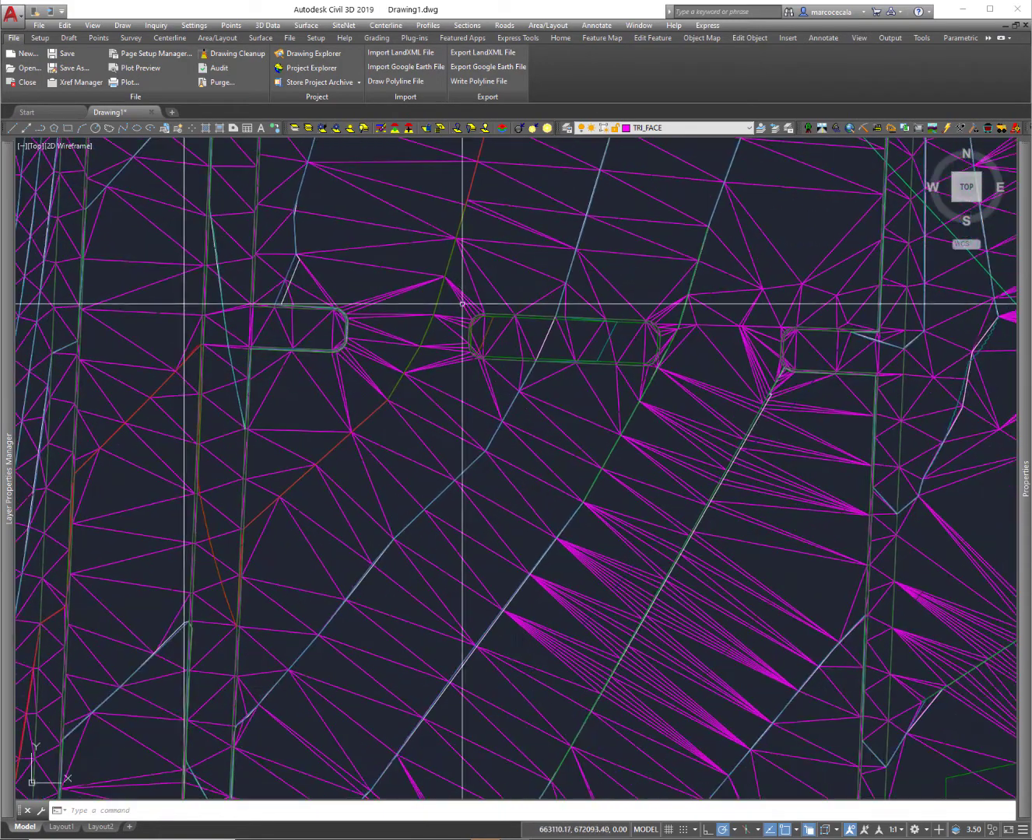